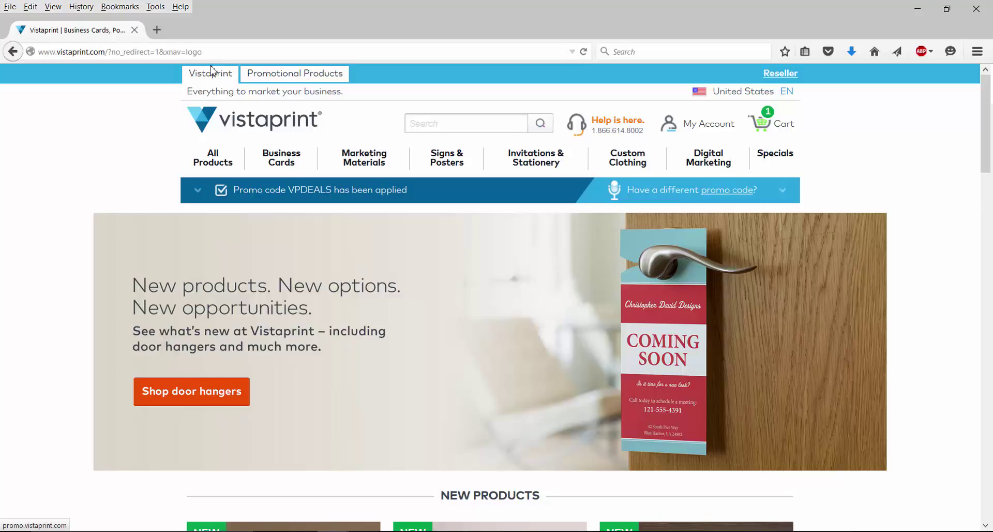
Step: Open Business Cards and scroll to the Standard, Signature and Ultra Thick paper options
{"action": "left_click", "coordinate": [222, 159]}
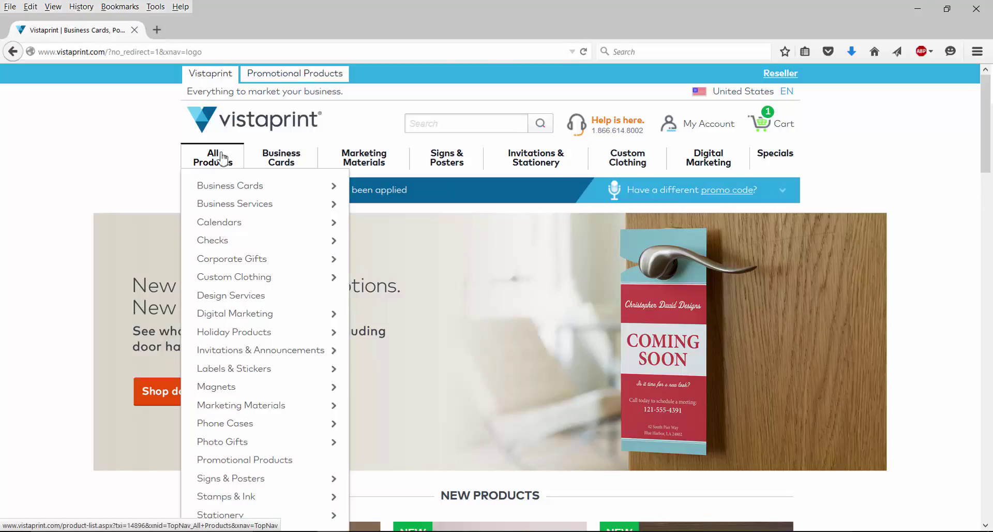
{"action": "left_click", "coordinate": [279, 168]}
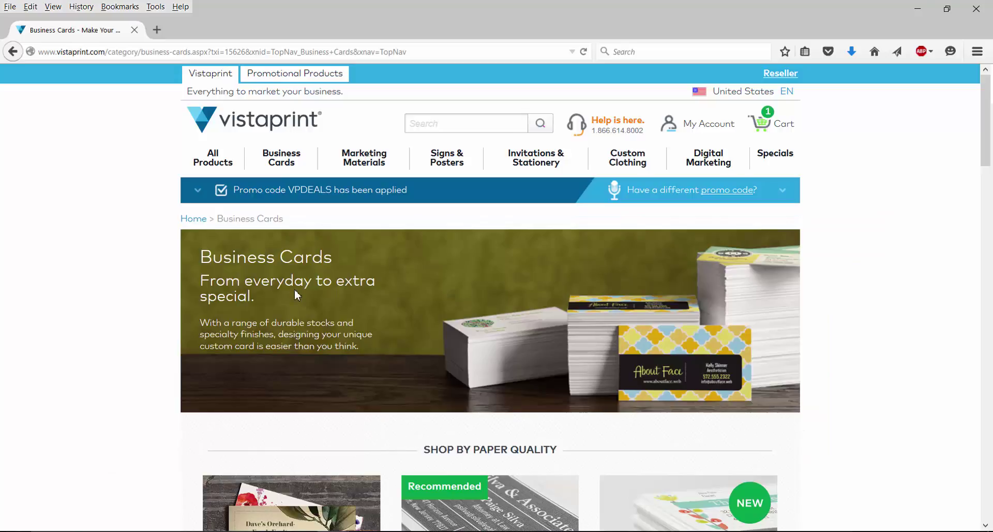
{"action": "scroll", "coordinate": [675, 233], "scroll_direction": "down", "scroll_amount": 3}
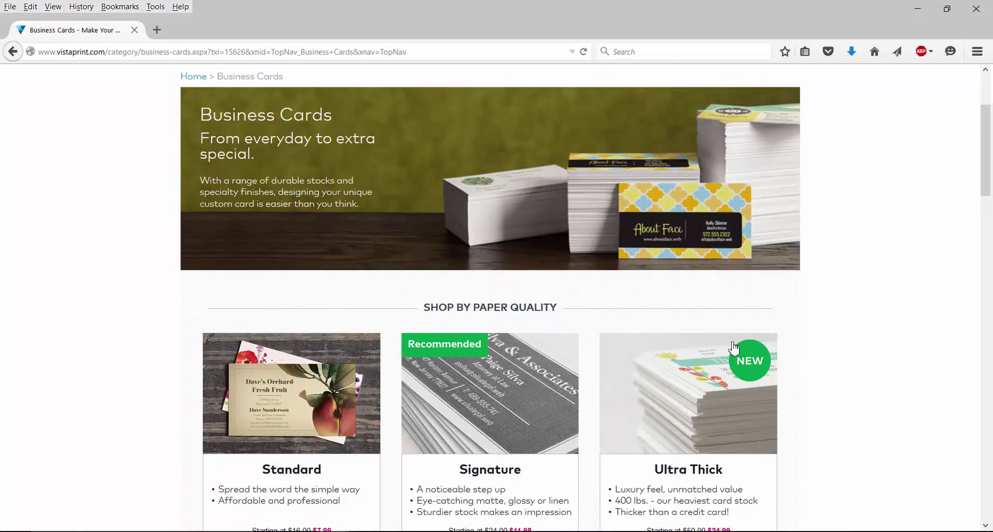
{"action": "scroll", "coordinate": [184, 350], "scroll_direction": "down", "scroll_amount": 5}
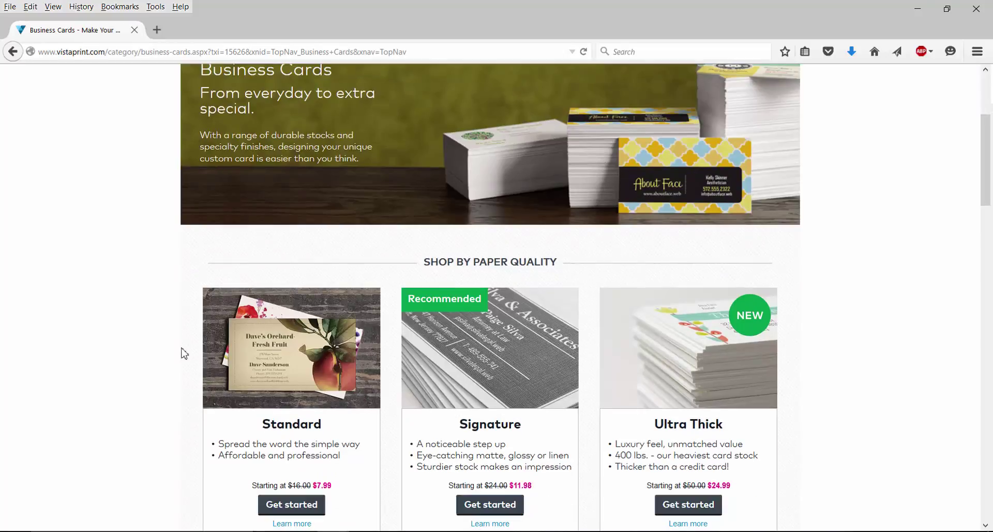
{"action": "scroll", "coordinate": [184, 350], "scroll_direction": "up", "scroll_amount": 2}
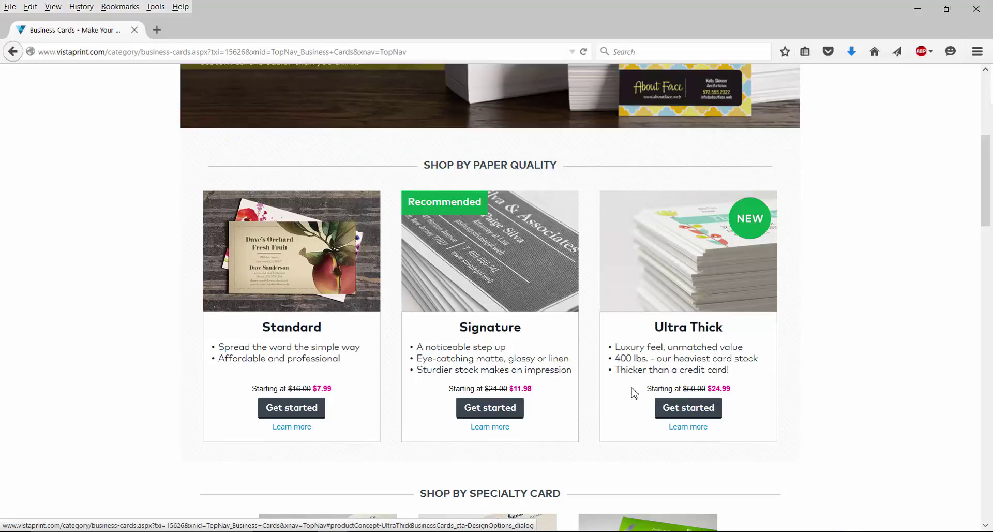
{"action": "scroll", "coordinate": [569, 445], "scroll_direction": "down", "scroll_amount": 3}
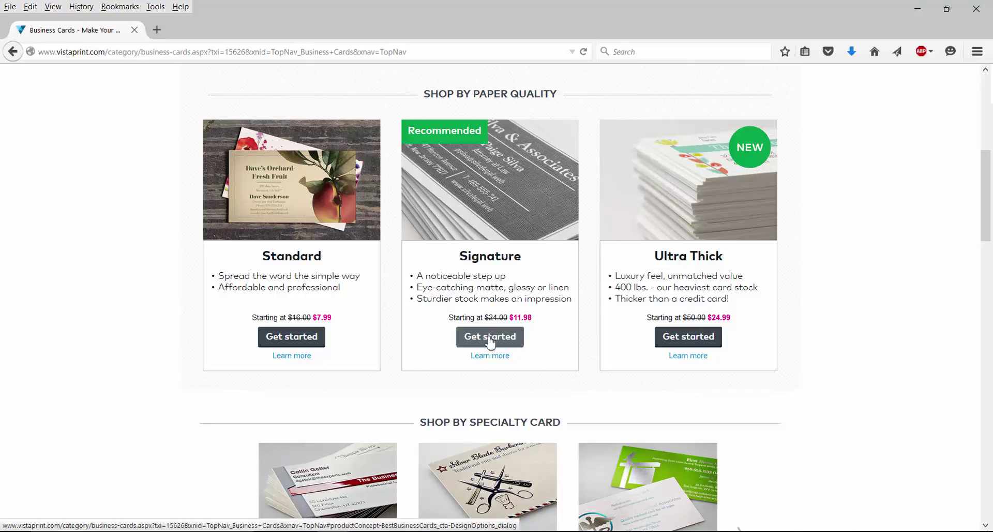
Step: For Signature cards, explore 'Let us design one for you' on the Graphic Design Re-Creation page
{"action": "left_click", "coordinate": [490, 340]}
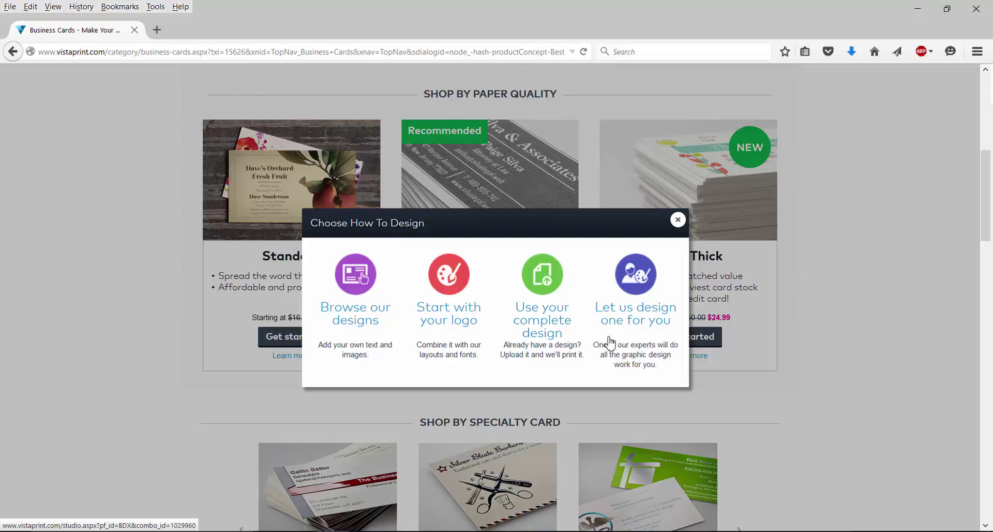
{"action": "left_click", "coordinate": [635, 274]}
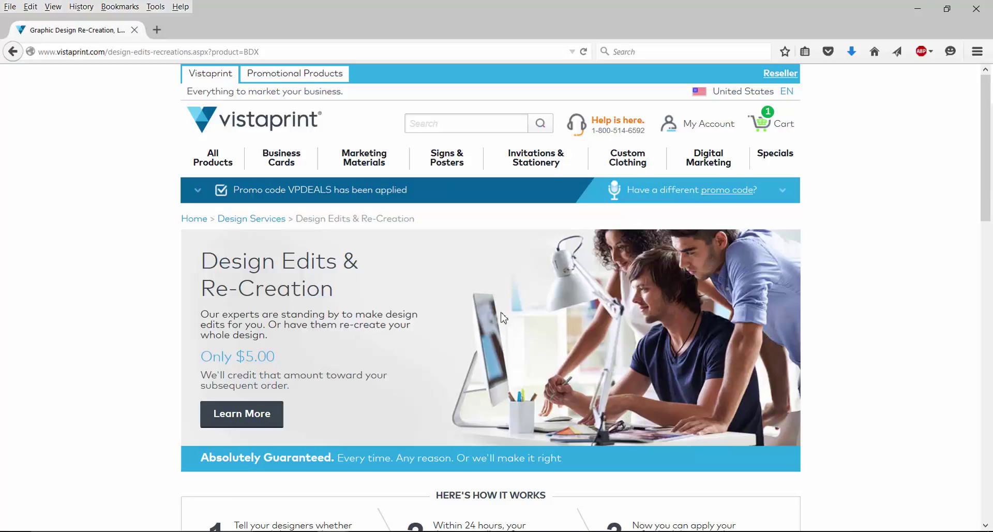
{"action": "scroll", "coordinate": [503, 318], "scroll_direction": "down", "scroll_amount": 3}
{"action": "scroll", "coordinate": [503, 318], "scroll_direction": "down", "scroll_amount": 5}
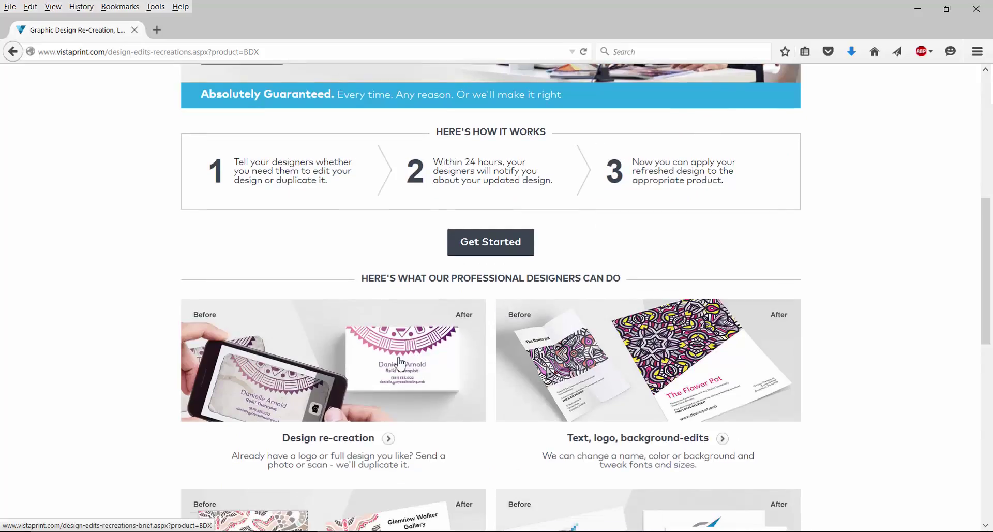
{"action": "scroll", "coordinate": [336, 233], "scroll_direction": "down", "scroll_amount": 2}
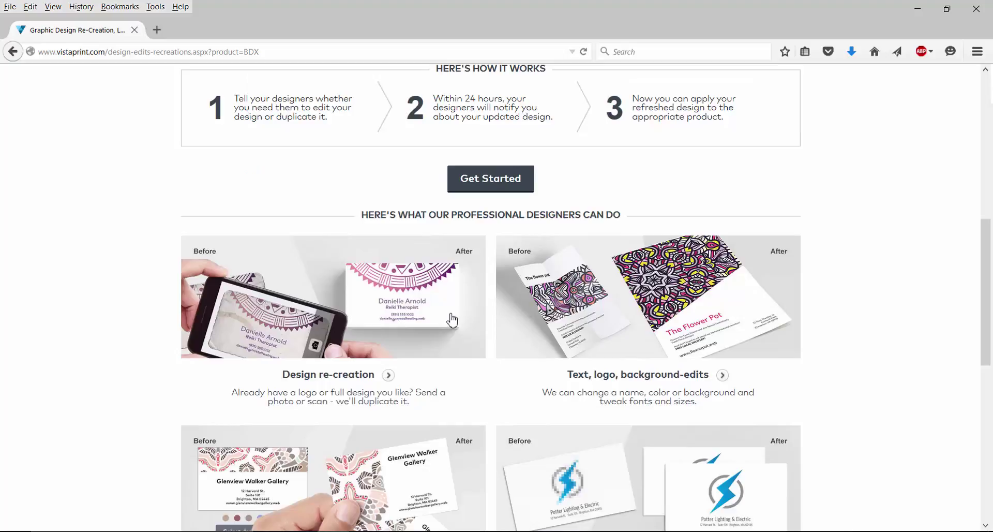
{"action": "scroll", "coordinate": [579, 360], "scroll_direction": "down", "scroll_amount": 3}
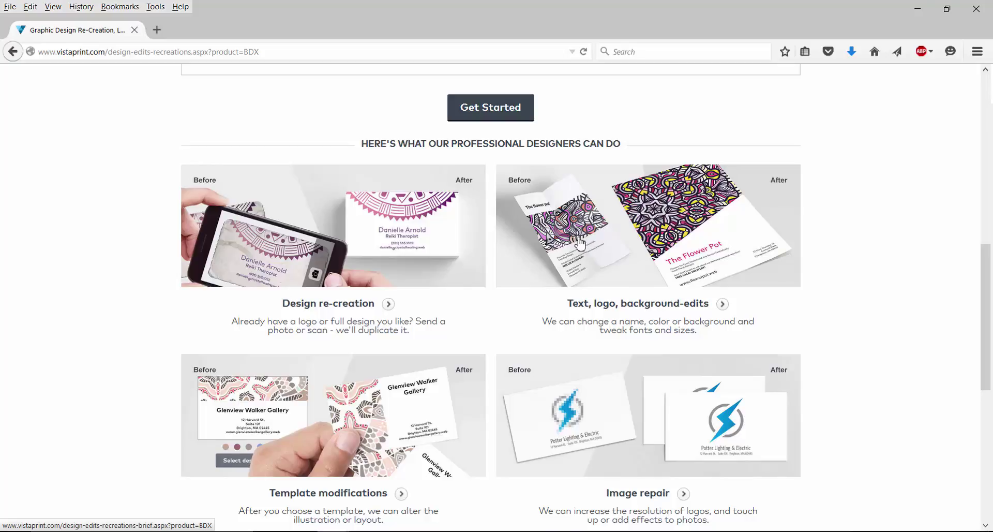
{"action": "scroll", "coordinate": [531, 370], "scroll_direction": "down", "scroll_amount": 5}
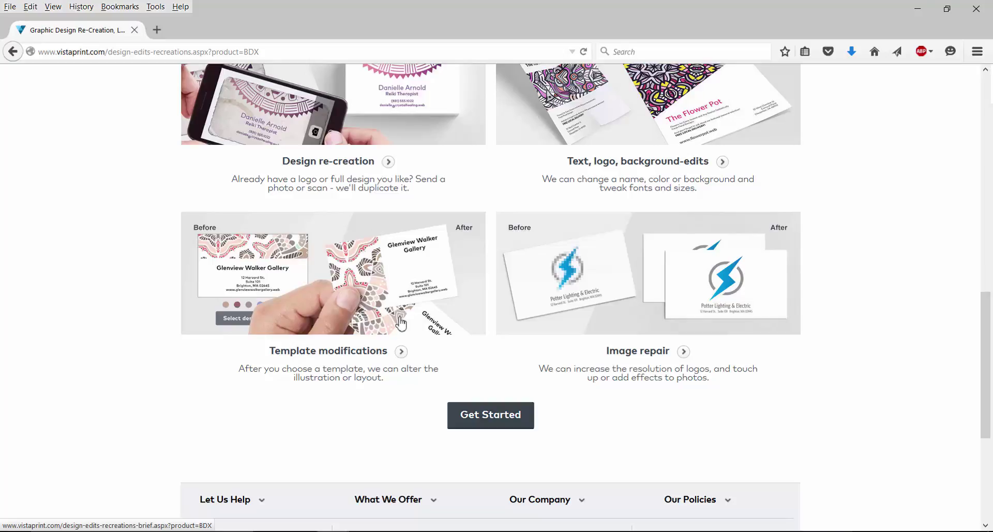
Step: Go back and choose Browse our designs for Signature cards, viewing the 4,330 horizontal templates
{"action": "key", "text": "alt+Left"}
{"action": "left_click", "coordinate": [486, 342]}
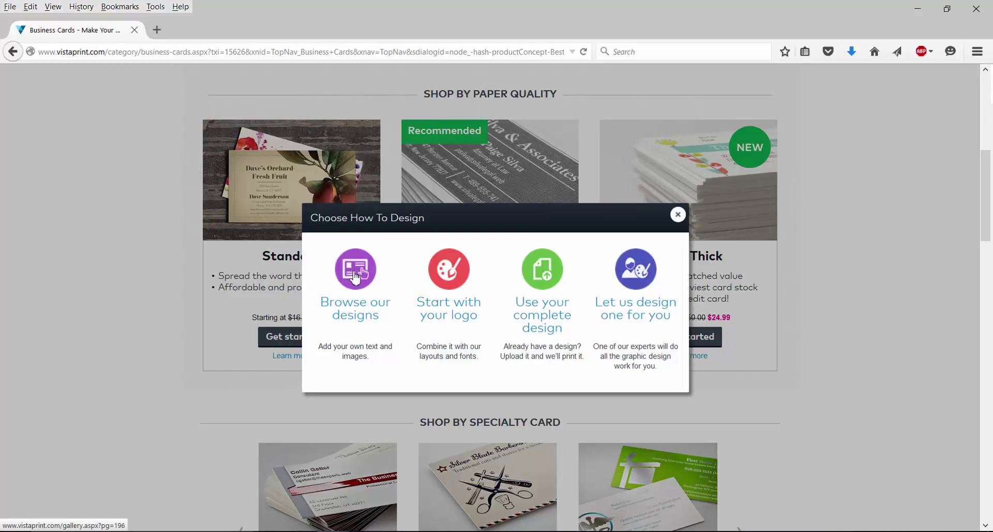
{"action": "left_click", "coordinate": [354, 274]}
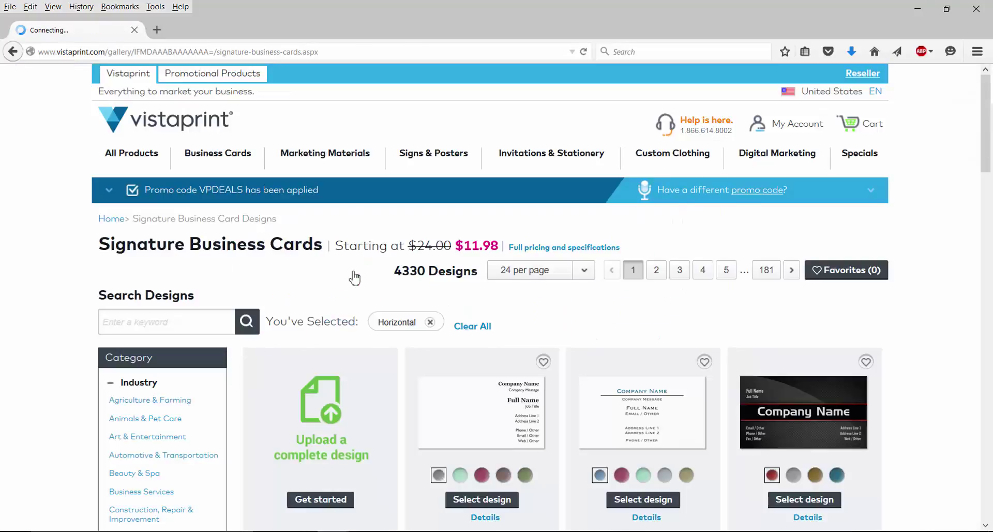
{"action": "scroll", "coordinate": [355, 278], "scroll_direction": "down", "scroll_amount": 5}
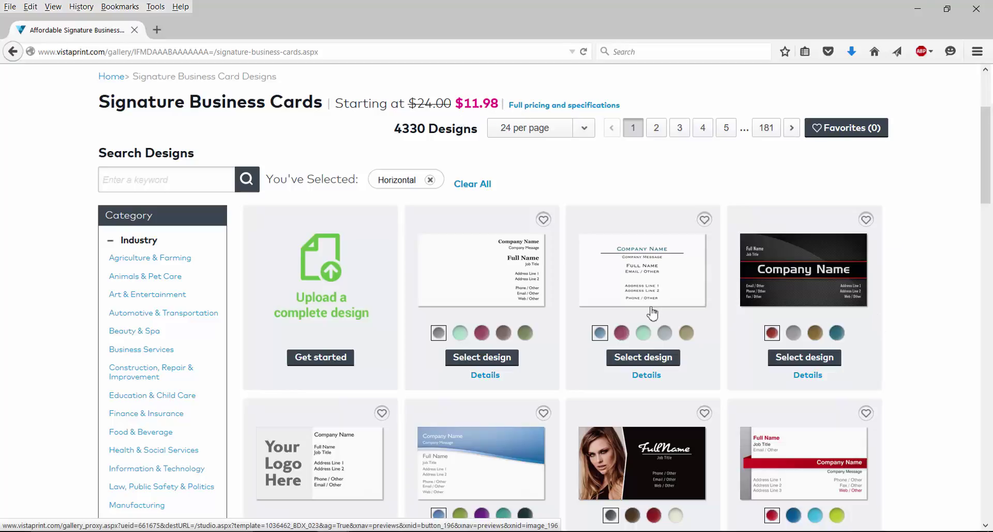
{"action": "scroll", "coordinate": [652, 312], "scroll_direction": "down", "scroll_amount": 3}
{"action": "scroll", "coordinate": [406, 200], "scroll_direction": "down", "scroll_amount": 7}
{"action": "scroll", "coordinate": [606, 148], "scroll_direction": "up", "scroll_amount": 7}
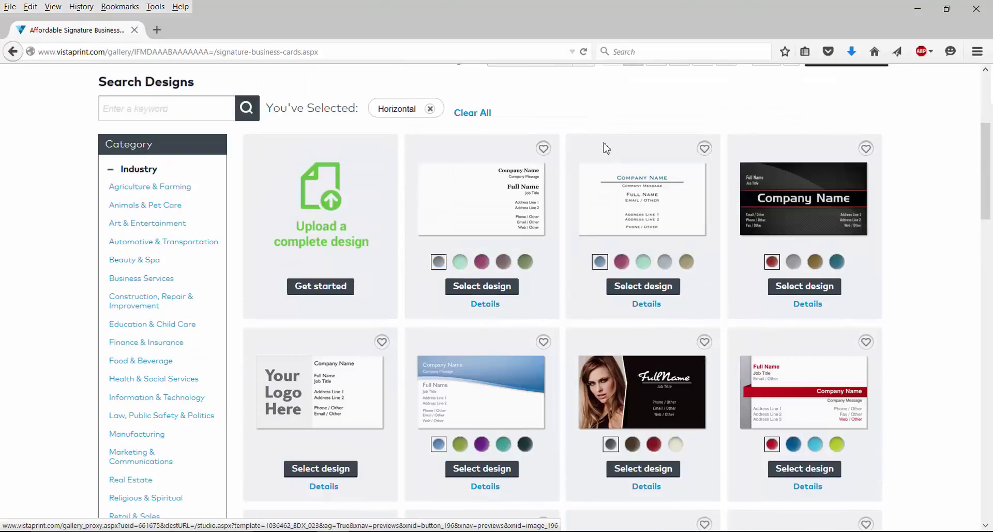
{"action": "scroll", "coordinate": [606, 149], "scroll_direction": "up", "scroll_amount": 9}
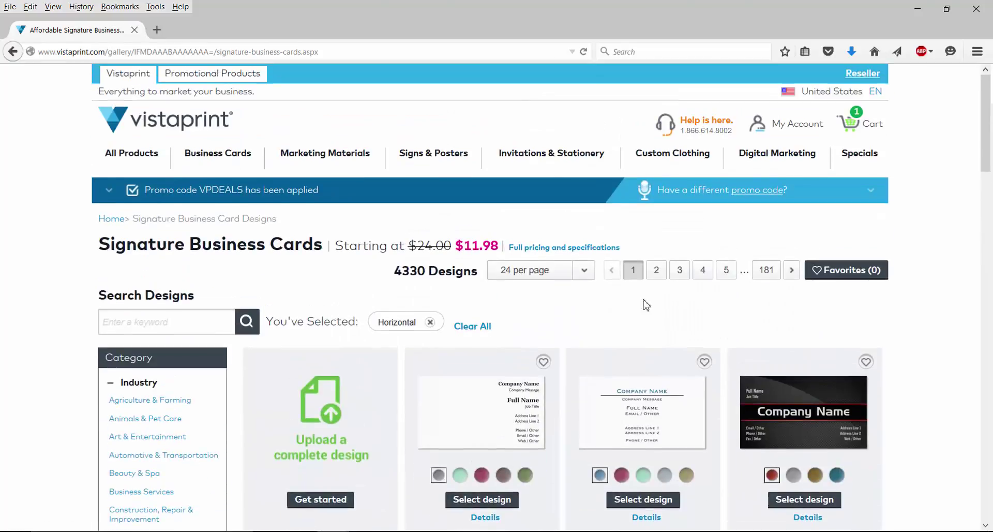
Step: Show 48 designs per page and scroll through the Signature gallery
{"action": "left_click", "coordinate": [587, 277]}
{"action": "left_click", "coordinate": [565, 301]}
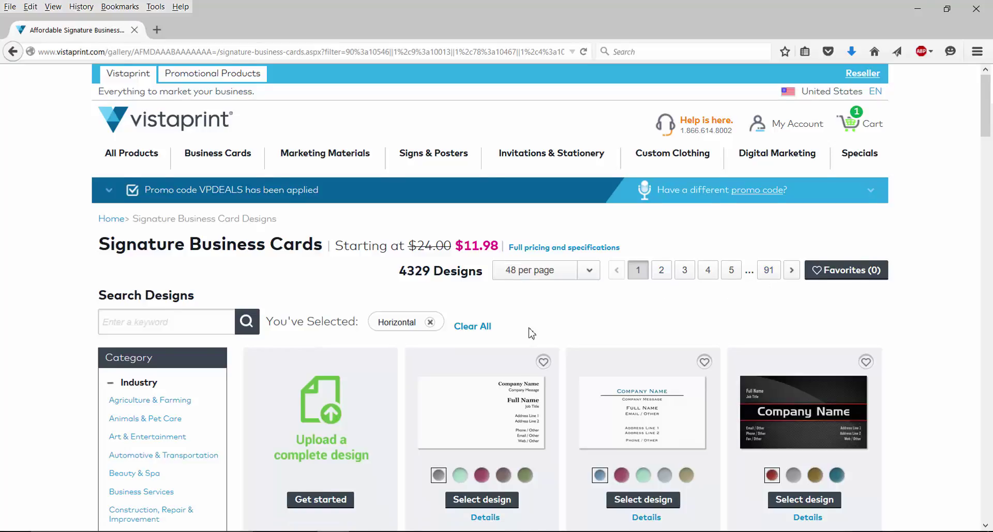
{"action": "scroll", "coordinate": [530, 334], "scroll_direction": "down", "scroll_amount": 3}
{"action": "scroll", "coordinate": [530, 333], "scroll_direction": "down", "scroll_amount": 2}
{"action": "scroll", "coordinate": [530, 334], "scroll_direction": "down", "scroll_amount": 2}
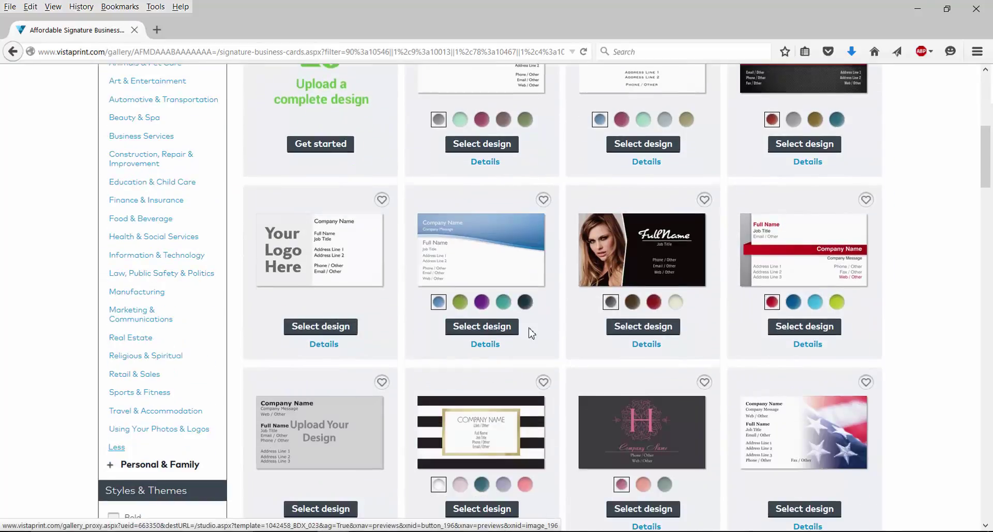
{"action": "scroll", "coordinate": [616, 283], "scroll_direction": "up", "scroll_amount": 3}
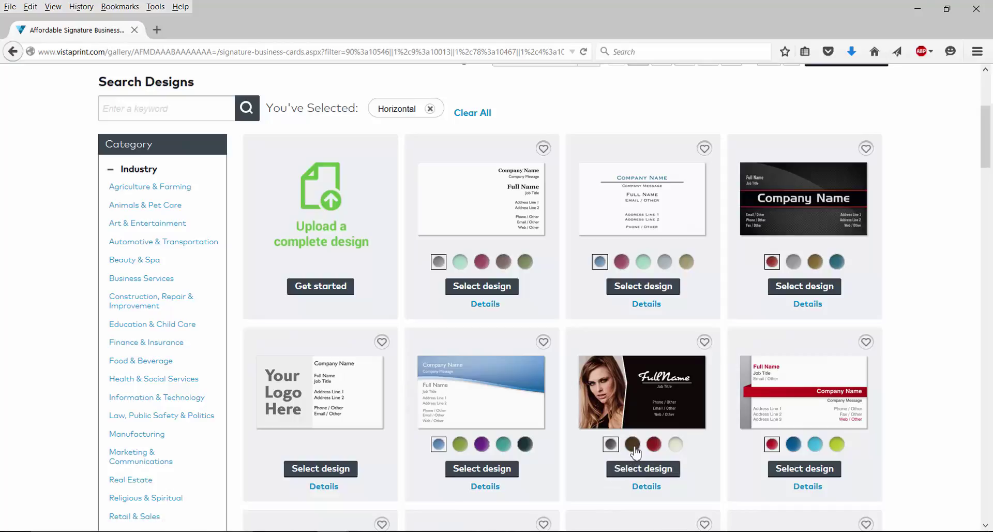
Step: Preview gallery designs in their red, cream, light blue and gold colour options
{"action": "left_click", "coordinate": [656, 447]}
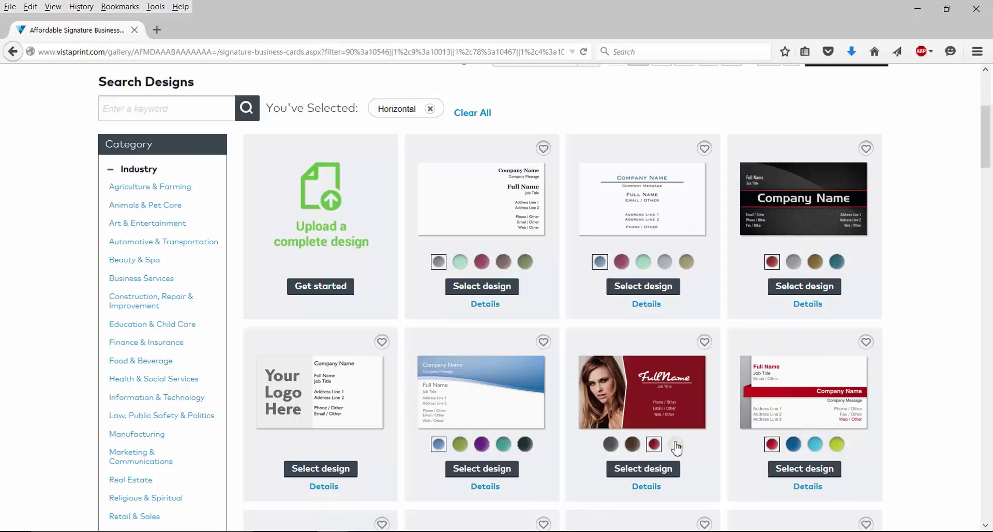
{"action": "left_click", "coordinate": [676, 445]}
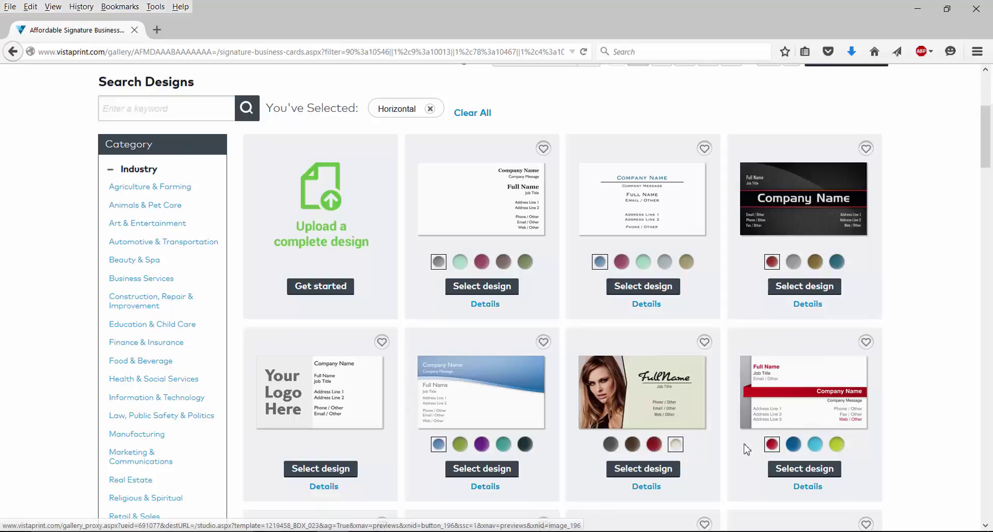
{"action": "left_click", "coordinate": [810, 445]}
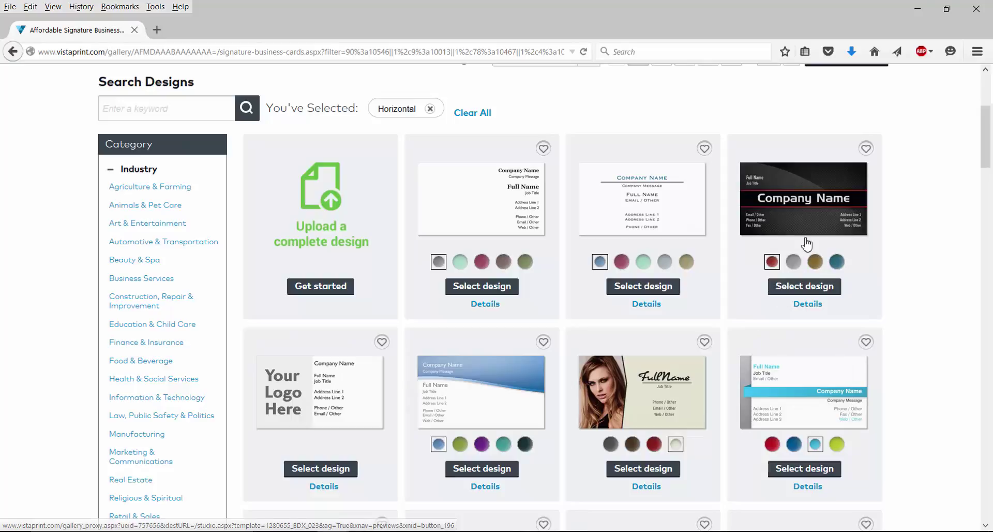
{"action": "left_click", "coordinate": [817, 261]}
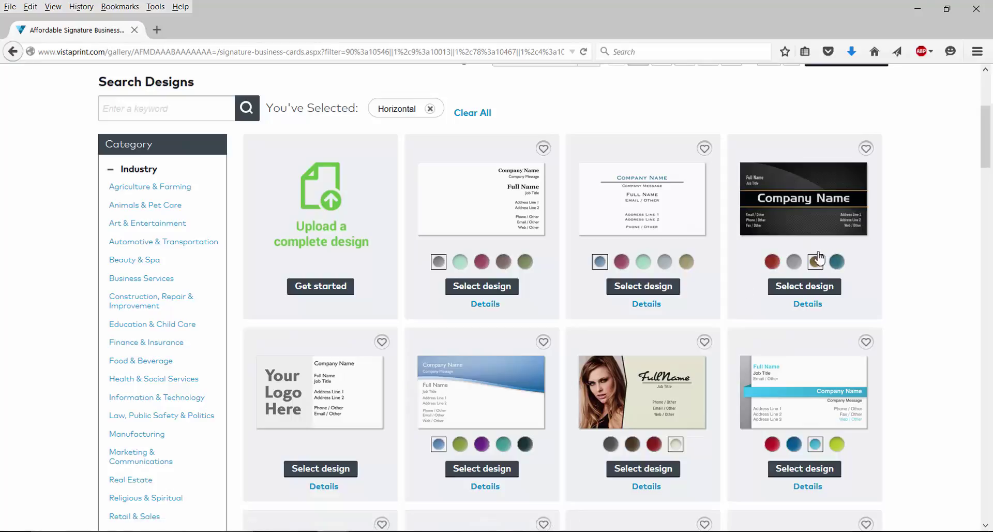
Step: Scroll further, previewing the swirl design in teal and another design in maroon
{"action": "scroll", "coordinate": [665, 342], "scroll_direction": "down", "scroll_amount": 5}
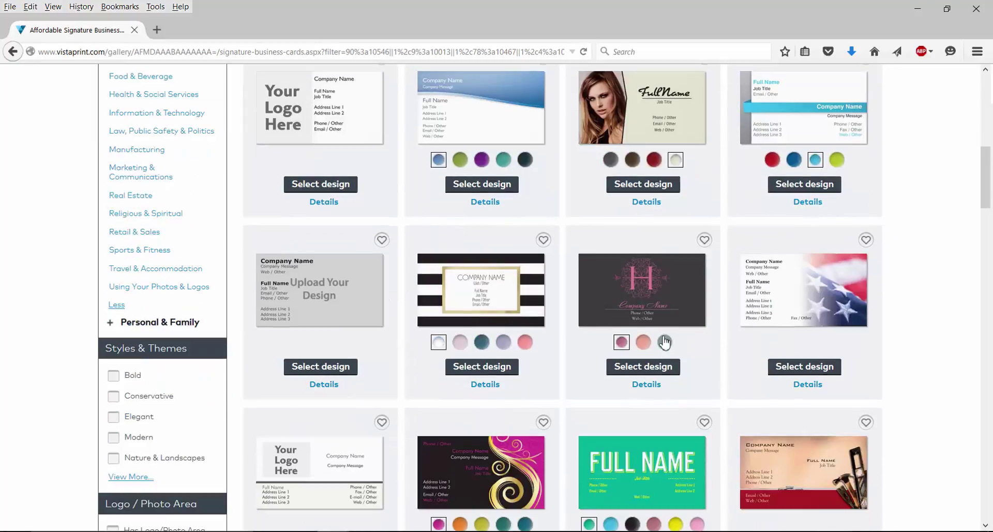
{"action": "scroll", "coordinate": [665, 342], "scroll_direction": "down", "scroll_amount": 1}
{"action": "scroll", "coordinate": [664, 342], "scroll_direction": "down", "scroll_amount": 1}
{"action": "scroll", "coordinate": [665, 342], "scroll_direction": "down", "scroll_amount": 2}
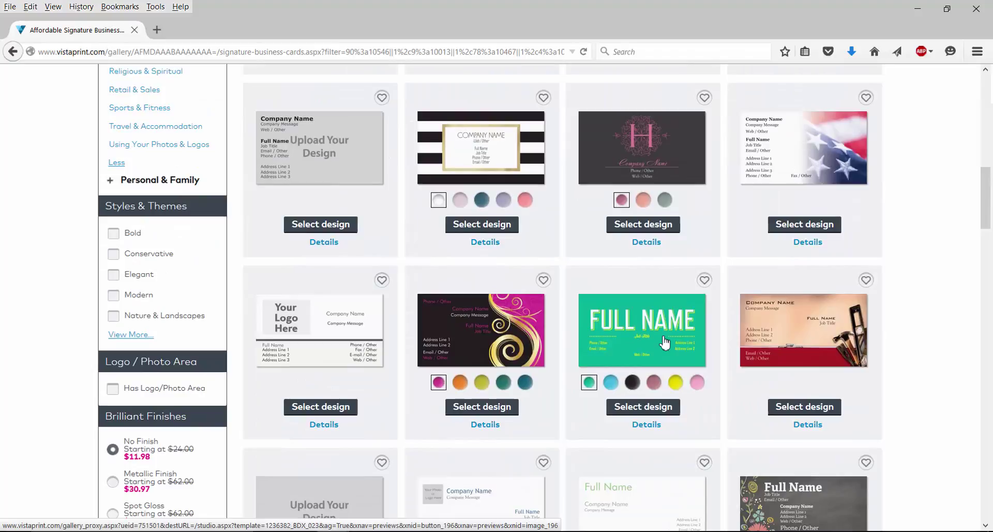
{"action": "scroll", "coordinate": [662, 338], "scroll_direction": "down", "scroll_amount": 2}
{"action": "scroll", "coordinate": [661, 341], "scroll_direction": "down", "scroll_amount": 1}
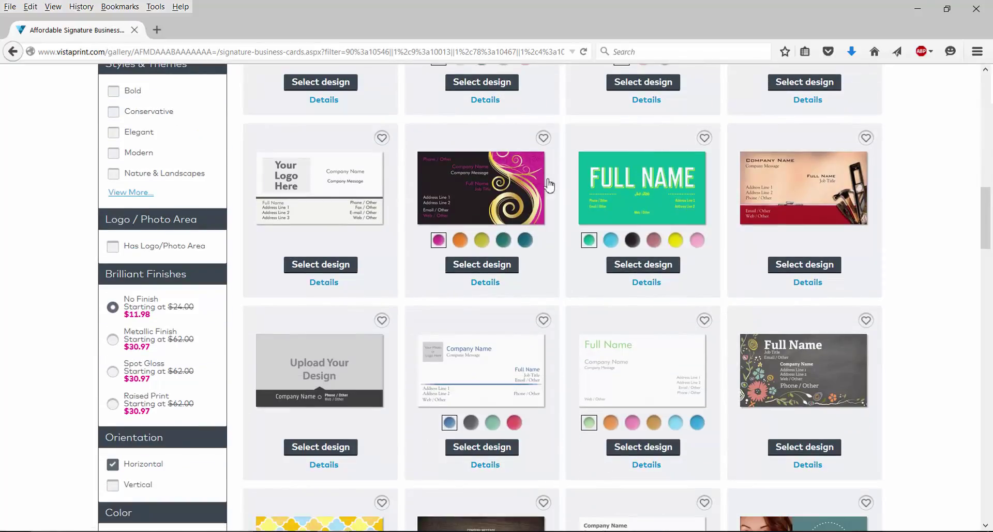
{"action": "left_click", "coordinate": [504, 243]}
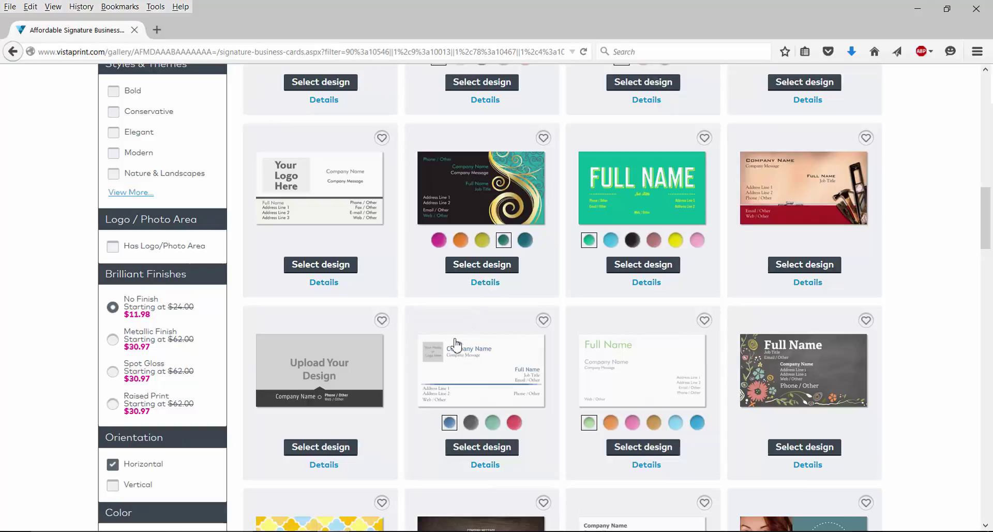
{"action": "scroll", "coordinate": [569, 230], "scroll_direction": "down", "scroll_amount": 3}
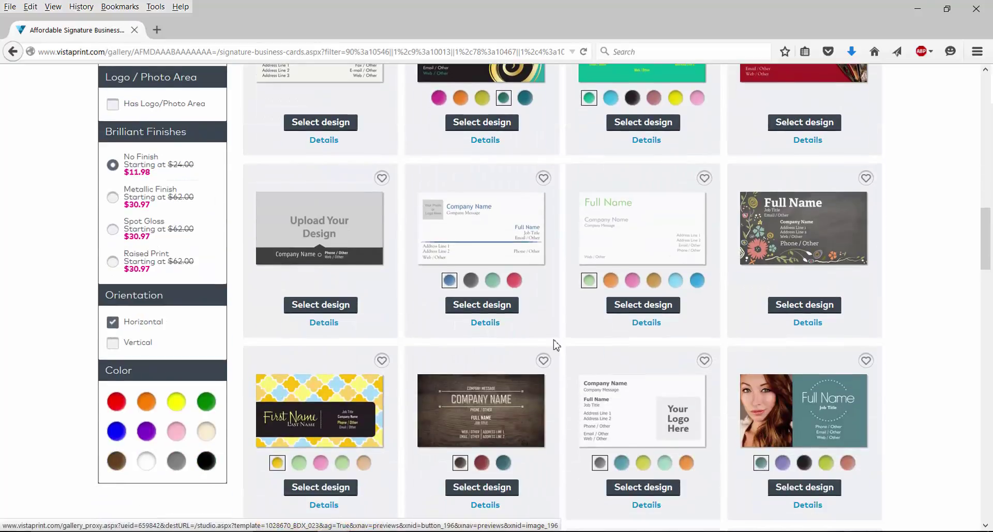
{"action": "scroll", "coordinate": [554, 342], "scroll_direction": "down", "scroll_amount": 4}
{"action": "scroll", "coordinate": [498, 272], "scroll_direction": "down", "scroll_amount": 1}
{"action": "left_click", "coordinate": [482, 249]}
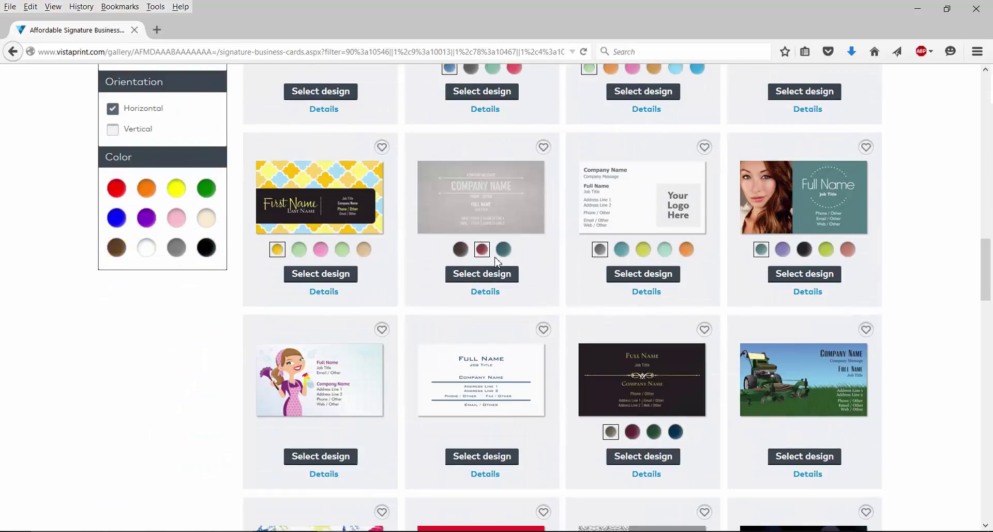
Step: Scroll back to the Industry category list in the sidebar
{"action": "scroll", "coordinate": [541, 349], "scroll_direction": "down", "scroll_amount": 1}
{"action": "scroll", "coordinate": [541, 349], "scroll_direction": "down", "scroll_amount": 4}
{"action": "scroll", "coordinate": [541, 351], "scroll_direction": "down", "scroll_amount": 4}
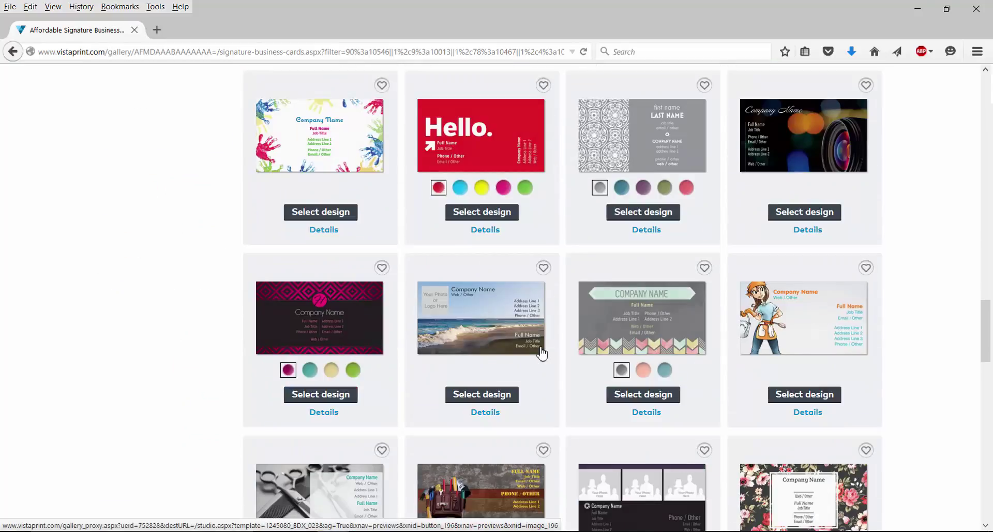
{"action": "scroll", "coordinate": [328, 392], "scroll_direction": "up", "scroll_amount": 8}
{"action": "scroll", "coordinate": [218, 387], "scroll_direction": "up", "scroll_amount": 7}
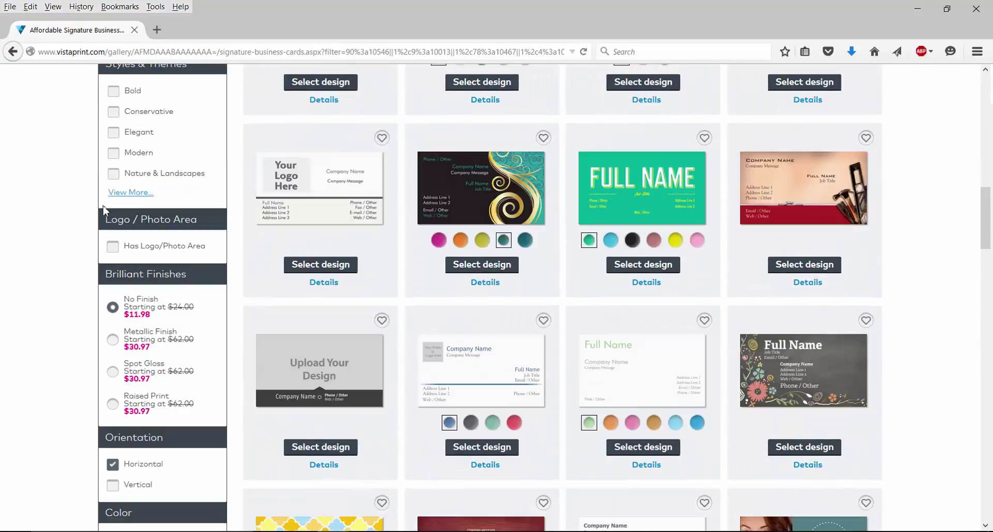
{"action": "scroll", "coordinate": [103, 210], "scroll_direction": "up", "scroll_amount": 5}
{"action": "scroll", "coordinate": [101, 233], "scroll_direction": "up", "scroll_amount": 5}
{"action": "scroll", "coordinate": [98, 259], "scroll_direction": "up", "scroll_amount": 3}
{"action": "scroll", "coordinate": [96, 270], "scroll_direction": "down", "scroll_amount": 2}
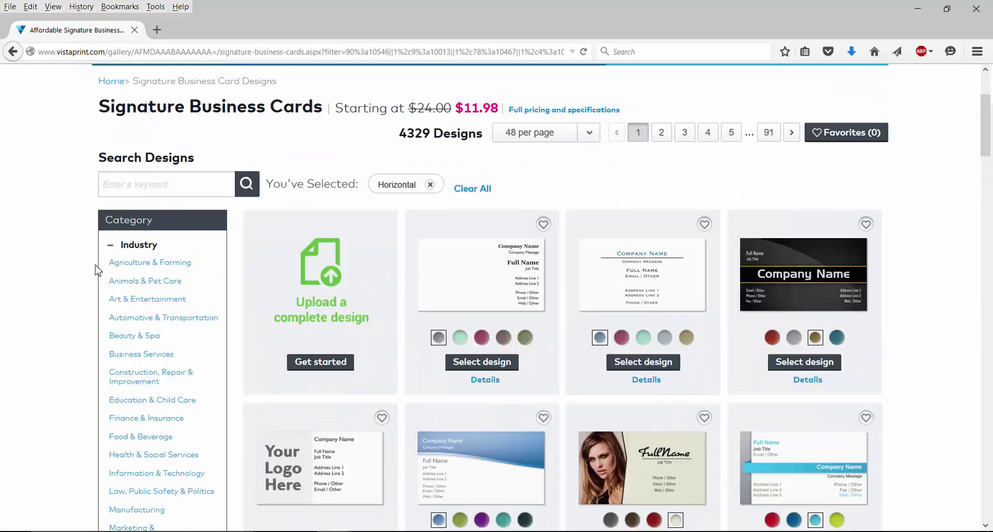
{"action": "scroll", "coordinate": [95, 270], "scroll_direction": "down", "scroll_amount": 3}
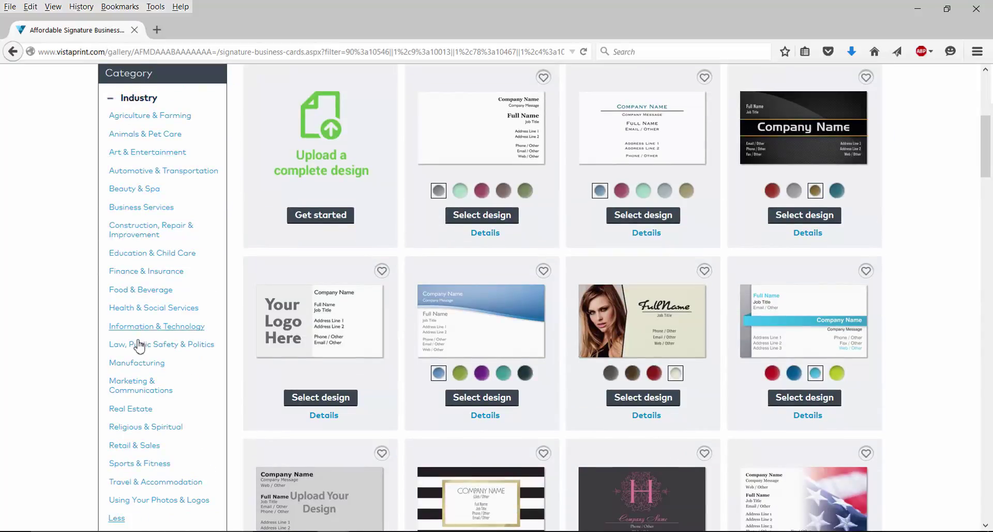
{"action": "scroll", "coordinate": [139, 346], "scroll_direction": "down", "scroll_amount": 3}
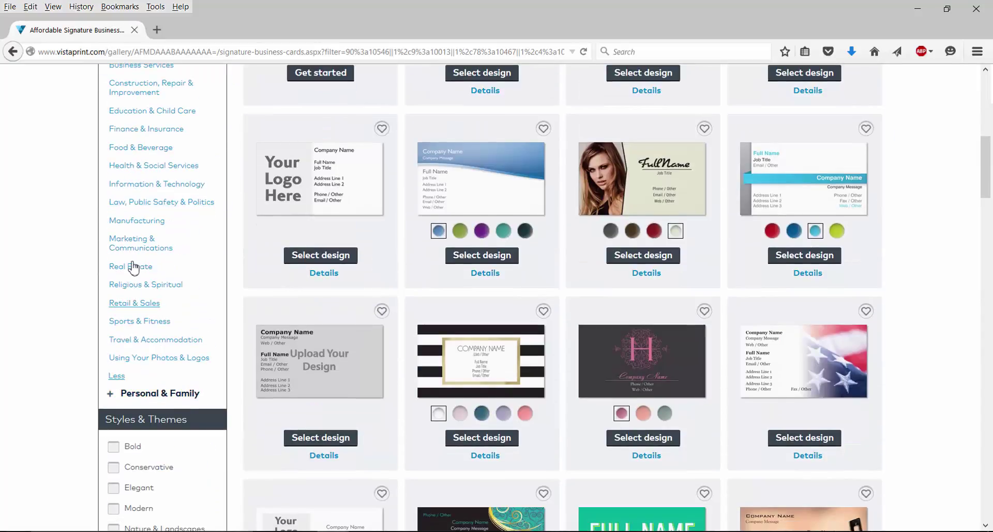
Step: Filter to Real Estate and preview the house-photo design in yellow, then red
{"action": "left_click", "coordinate": [134, 267]}
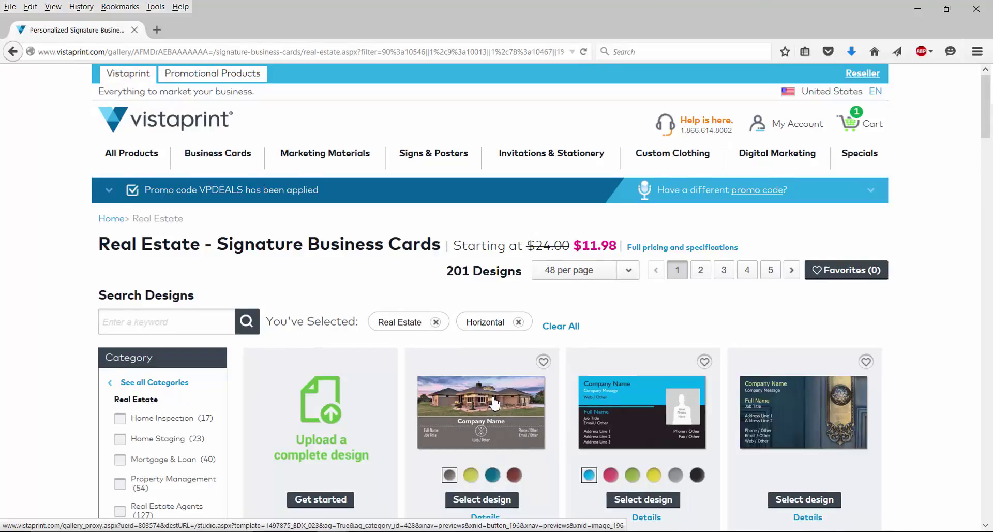
{"action": "scroll", "coordinate": [493, 403], "scroll_direction": "down", "scroll_amount": 3}
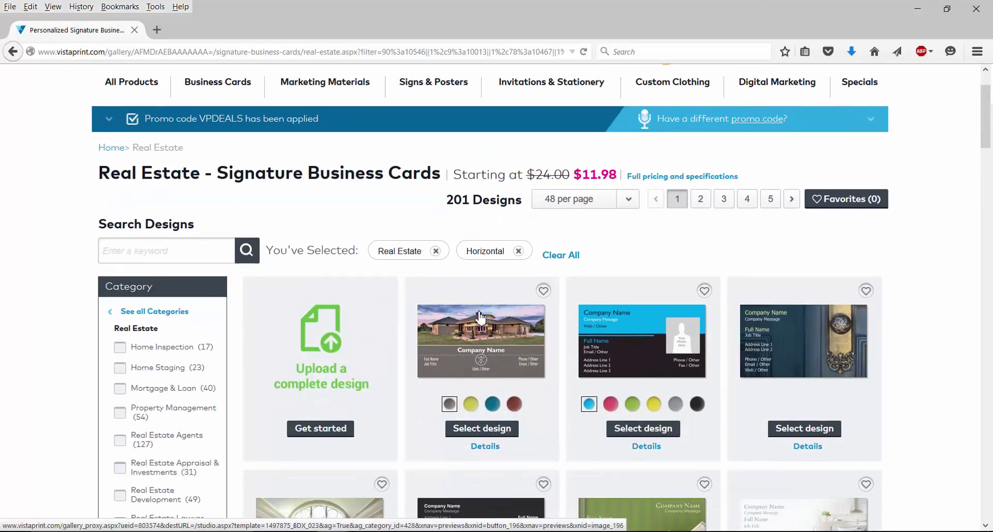
{"action": "left_click", "coordinate": [472, 403]}
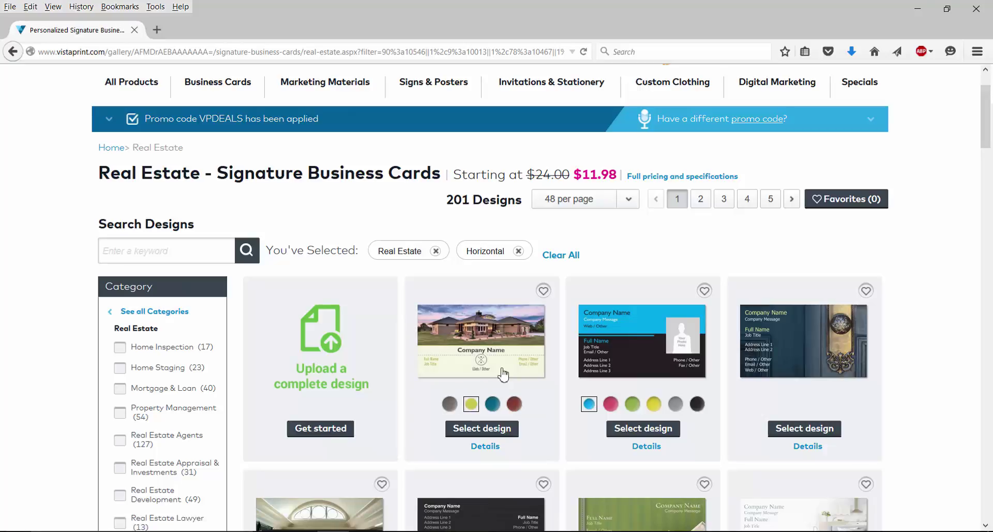
{"action": "left_click", "coordinate": [514, 403]}
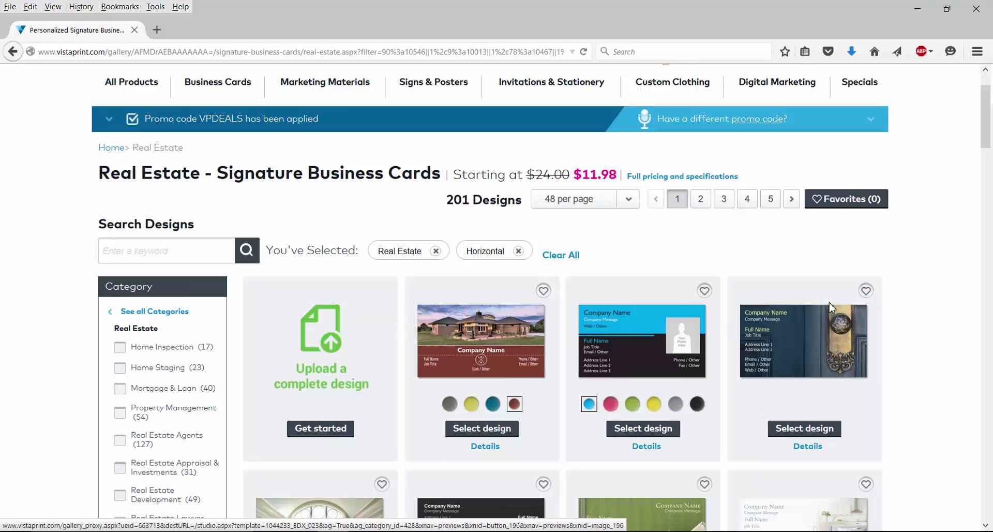
Step: Browse down through the 201 Real Estate designs
{"action": "scroll", "coordinate": [803, 327], "scroll_direction": "down", "scroll_amount": 5}
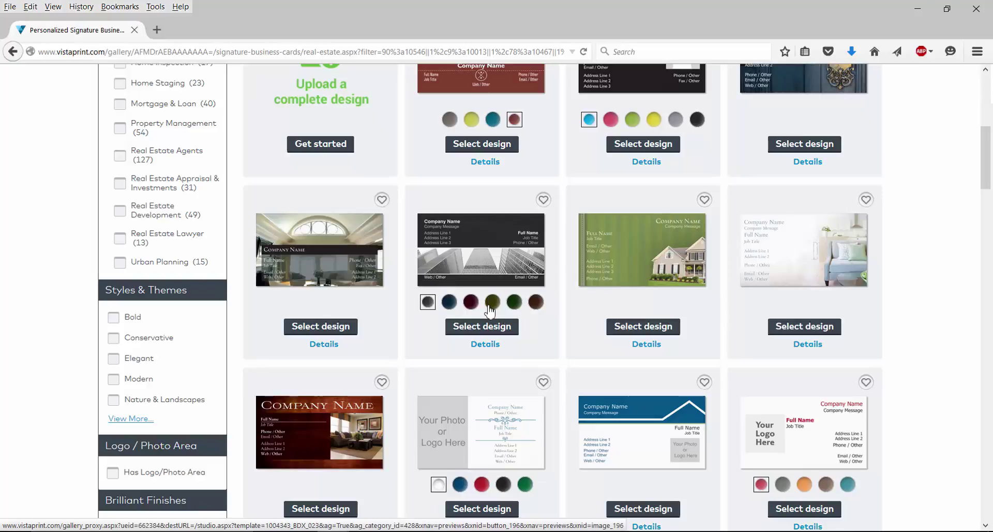
{"action": "scroll", "coordinate": [491, 310], "scroll_direction": "down", "scroll_amount": 5}
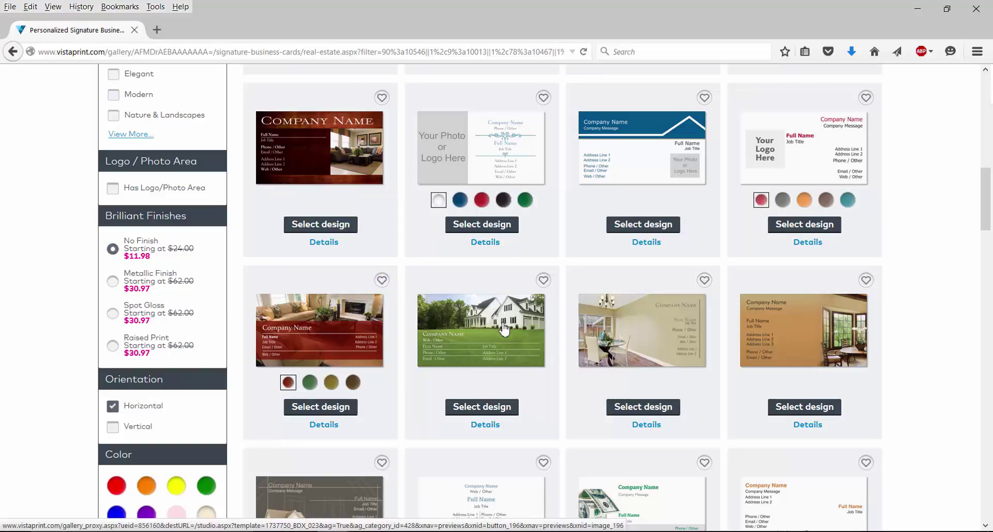
{"action": "scroll", "coordinate": [500, 391], "scroll_direction": "up", "scroll_amount": 5}
{"action": "scroll", "coordinate": [500, 392], "scroll_direction": "up", "scroll_amount": 4}
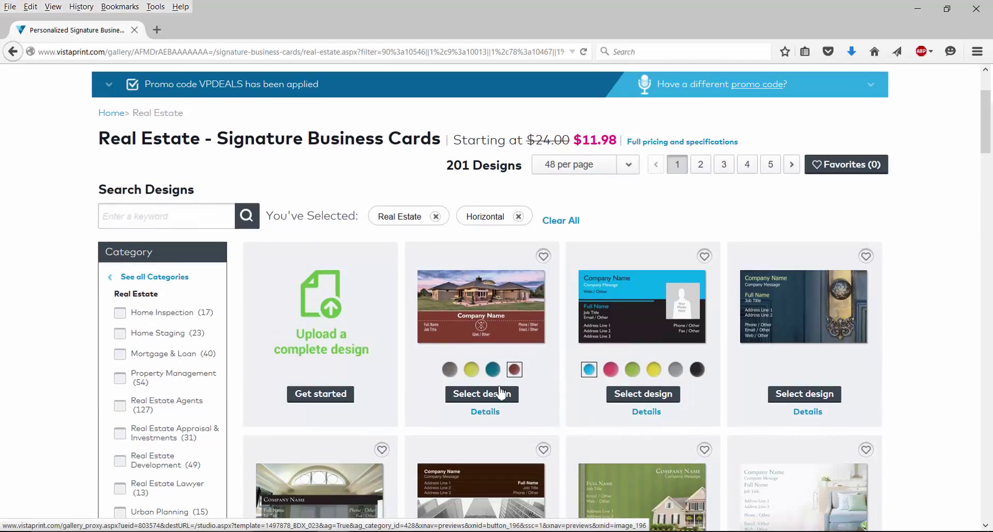
{"action": "scroll", "coordinate": [499, 391], "scroll_direction": "down", "scroll_amount": 3}
{"action": "scroll", "coordinate": [499, 391], "scroll_direction": "down", "scroll_amount": 3}
{"action": "scroll", "coordinate": [500, 391], "scroll_direction": "down", "scroll_amount": 1}
{"action": "scroll", "coordinate": [500, 392], "scroll_direction": "down", "scroll_amount": 3}
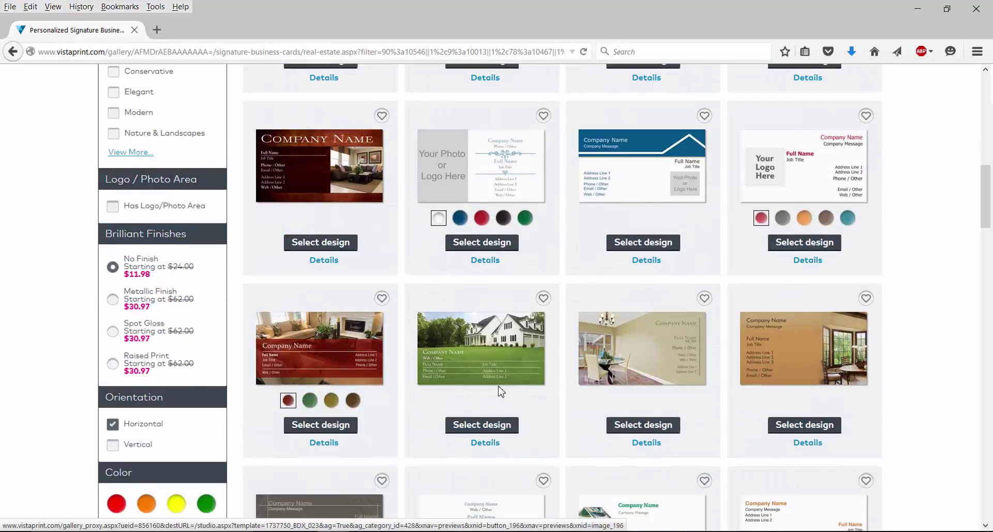
{"action": "scroll", "coordinate": [499, 391], "scroll_direction": "down", "scroll_amount": 2}
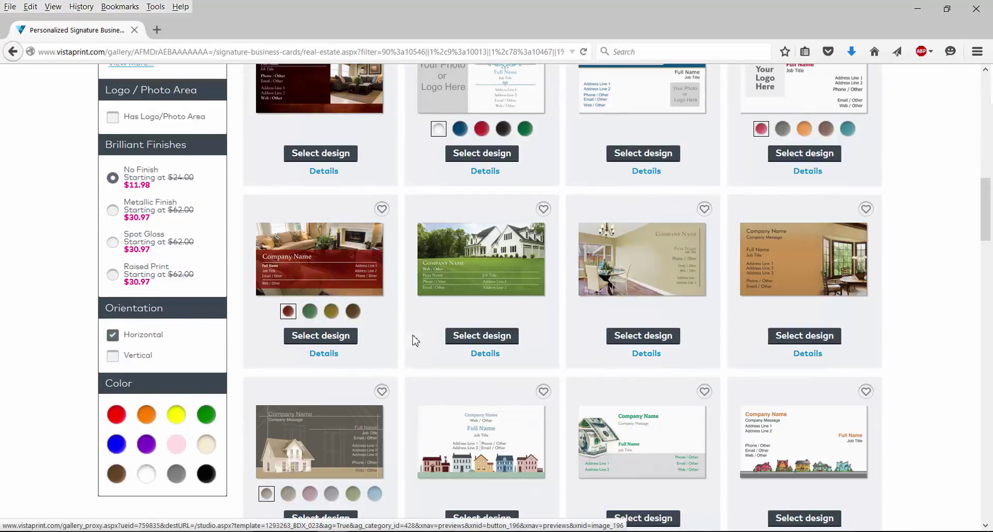
Step: Open the red living-room design and enter ah.com in the Email / Other field
{"action": "left_click", "coordinate": [332, 310]}
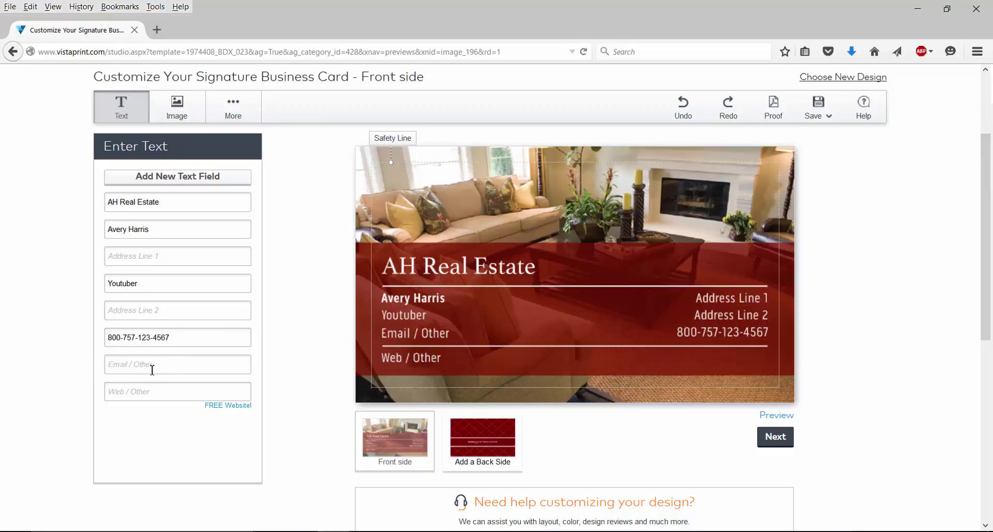
{"action": "left_click", "coordinate": [153, 370]}
{"action": "type", "text": "ah.com"}
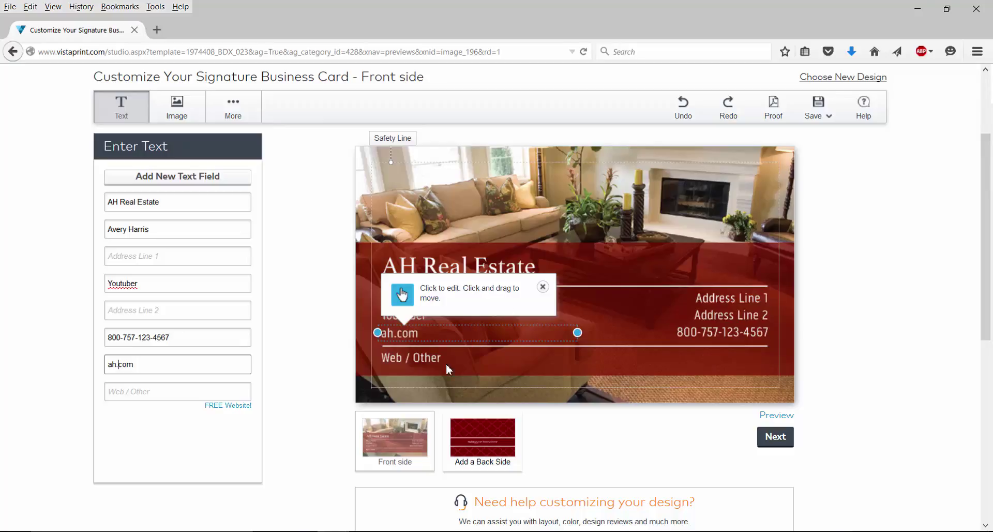
{"action": "left_click", "coordinate": [387, 370]}
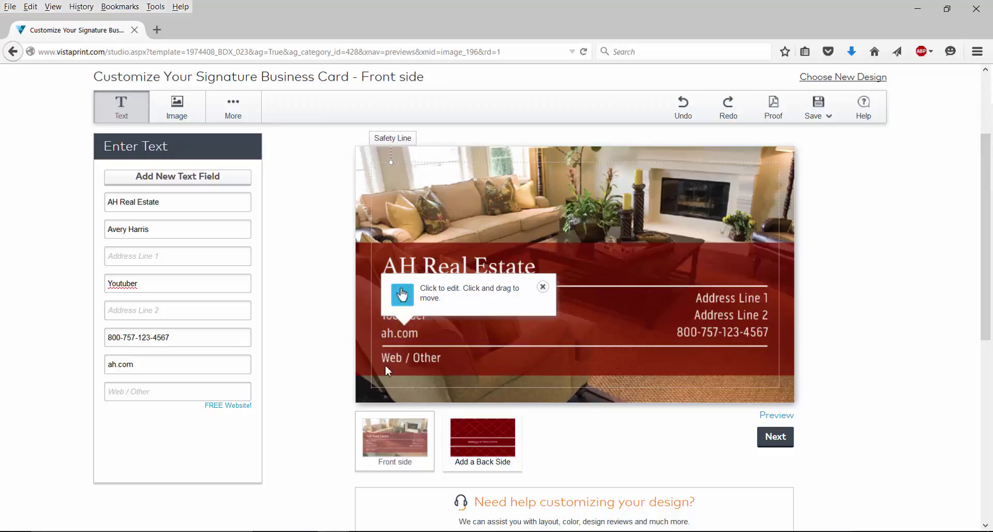
{"action": "left_click", "coordinate": [542, 287]}
Step: Select the ah.com line on the card and try dragging it to a new position
{"action": "left_click", "coordinate": [408, 331]}
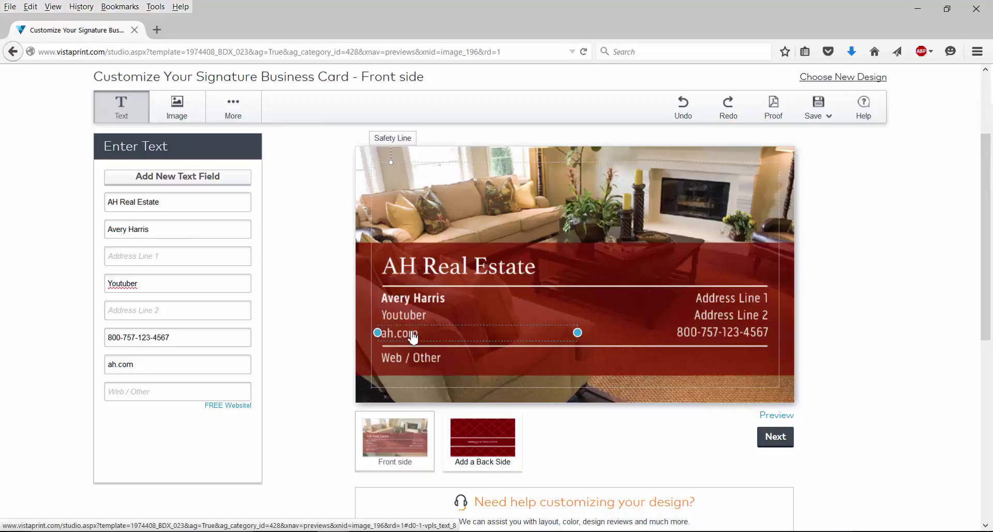
{"action": "mouse_move", "coordinate": [408, 334]}
{"action": "left_mouse_down"}
{"action": "mouse_move", "coordinate": [471, 332]}
{"action": "mouse_move", "coordinate": [459, 334]}
{"action": "left_mouse_up"}
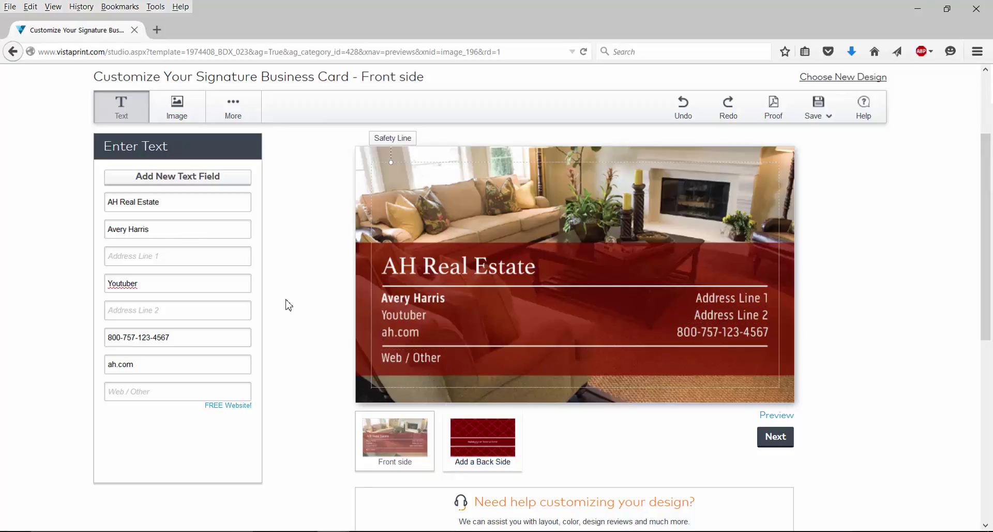
{"action": "scroll", "coordinate": [286, 310], "scroll_direction": "down", "scroll_amount": 3}
{"action": "scroll", "coordinate": [476, 450], "scroll_direction": "up", "scroll_amount": 2}
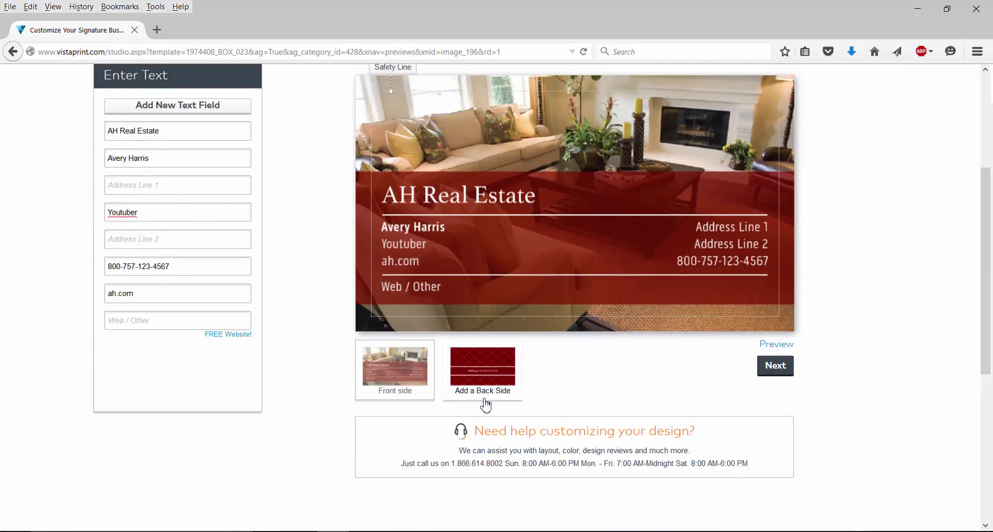
Step: Add the full-colour maroon back reading 'making your house a home' and continue
{"action": "left_click", "coordinate": [484, 377]}
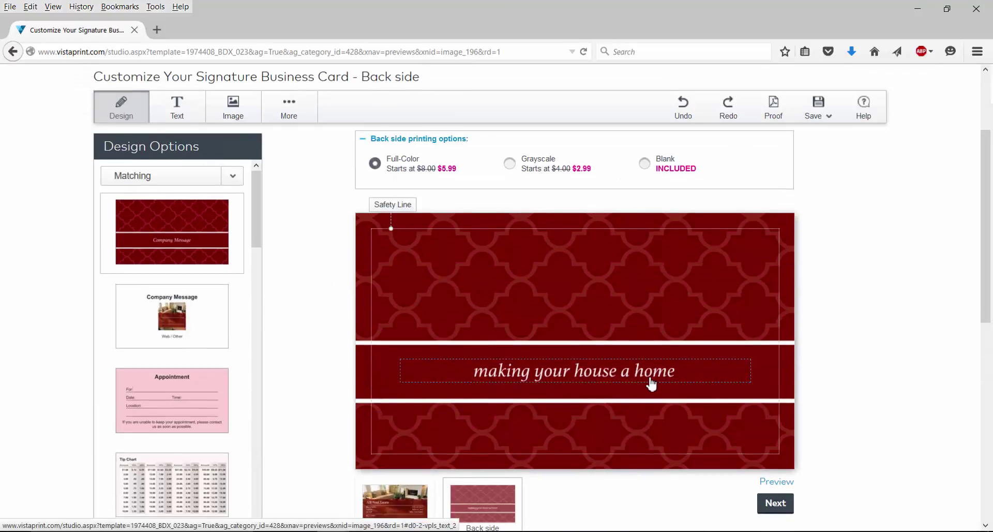
{"action": "scroll", "coordinate": [357, 321], "scroll_direction": "down", "scroll_amount": 3}
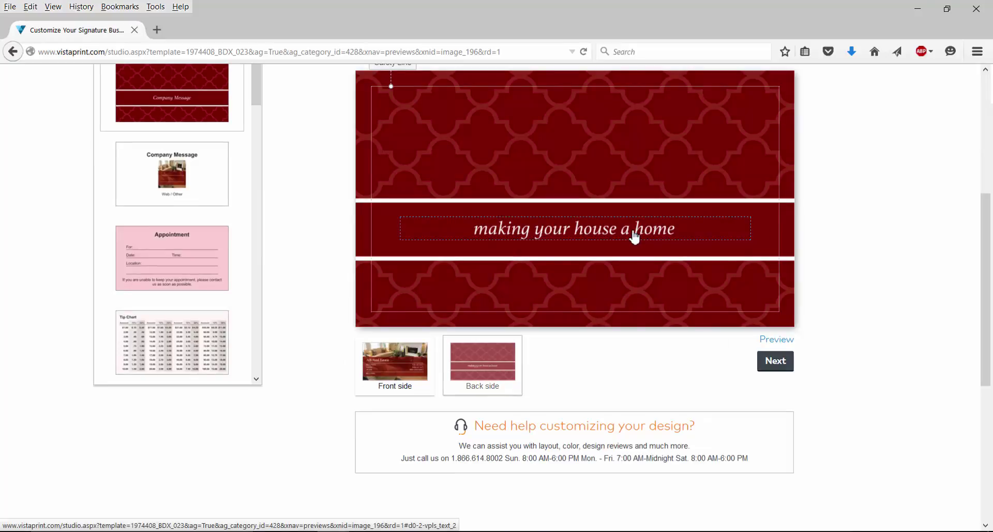
{"action": "left_click", "coordinate": [774, 367]}
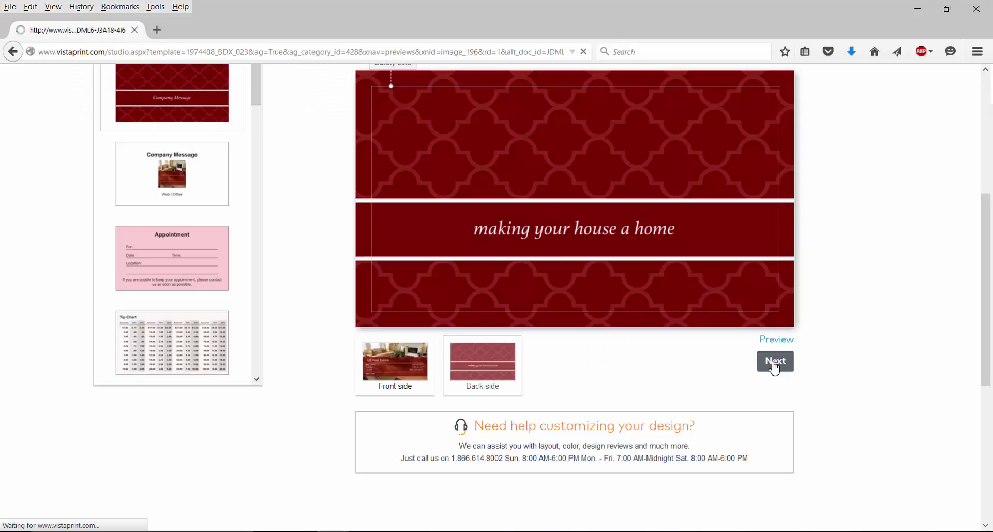
Step: Check both card sides, tick 'I have reviewed and approve my design' and continue
{"action": "scroll", "coordinate": [399, 282], "scroll_direction": "down", "scroll_amount": 3}
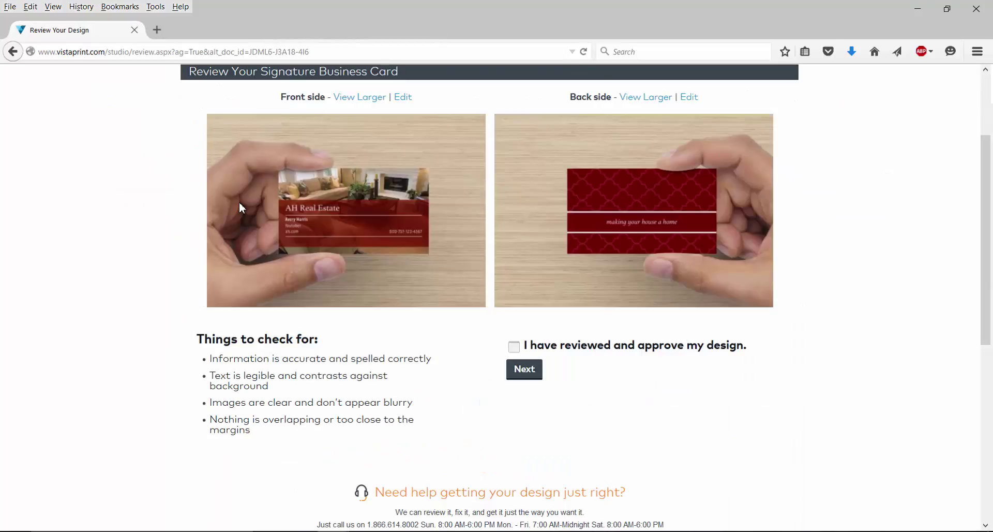
{"action": "scroll", "coordinate": [143, 295], "scroll_direction": "up", "scroll_amount": 3}
{"action": "scroll", "coordinate": [142, 296], "scroll_direction": "down", "scroll_amount": 2}
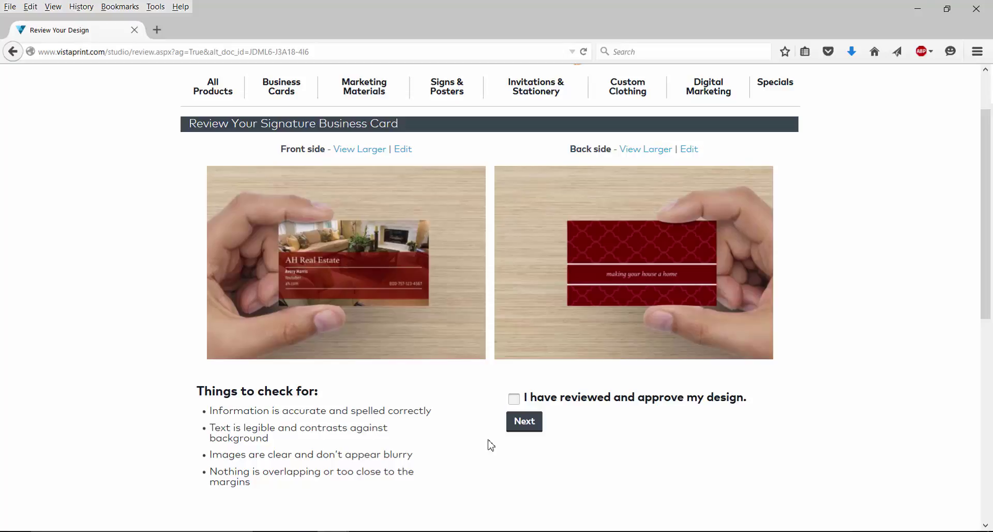
{"action": "left_click", "coordinate": [514, 399]}
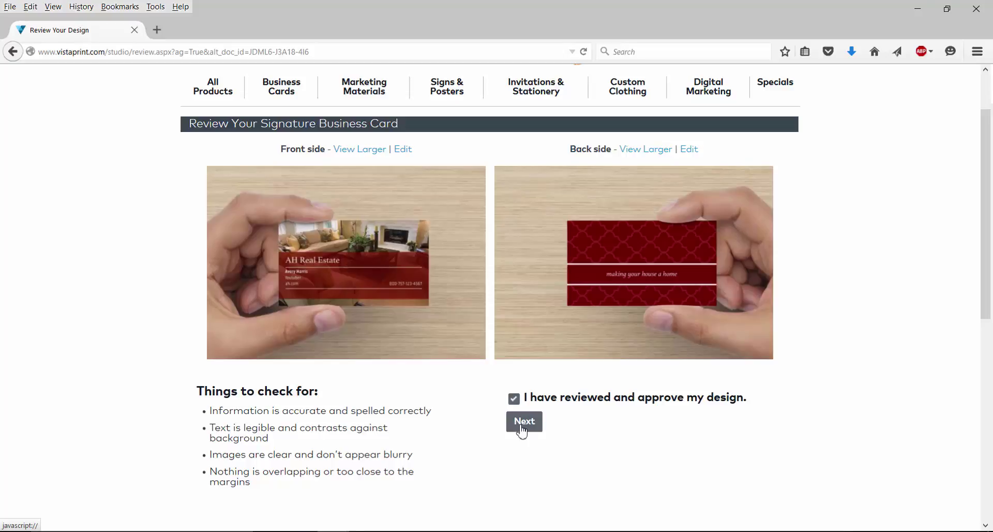
{"action": "left_click", "coordinate": [522, 431]}
{"action": "left_click", "coordinate": [522, 432]}
Step: Keep 100 cards, then preview and add the Spot Gloss finish
{"action": "scroll", "coordinate": [536, 387], "scroll_direction": "down", "scroll_amount": 3}
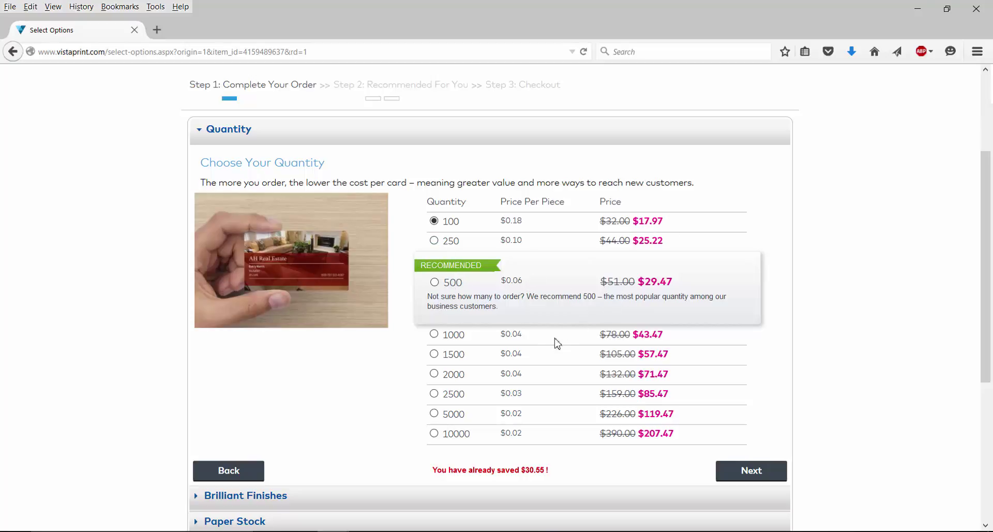
{"action": "left_click", "coordinate": [750, 471]}
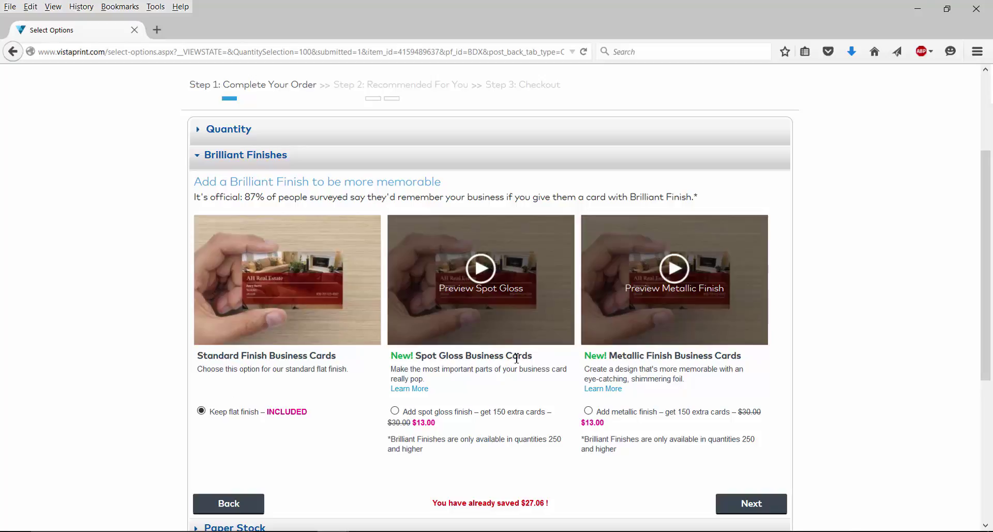
{"action": "left_click", "coordinate": [482, 274]}
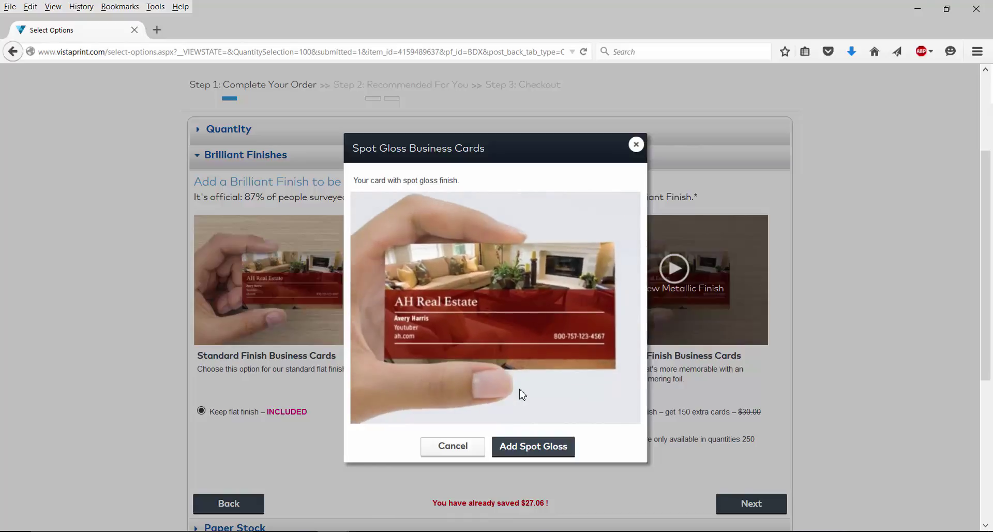
{"action": "left_click", "coordinate": [517, 448]}
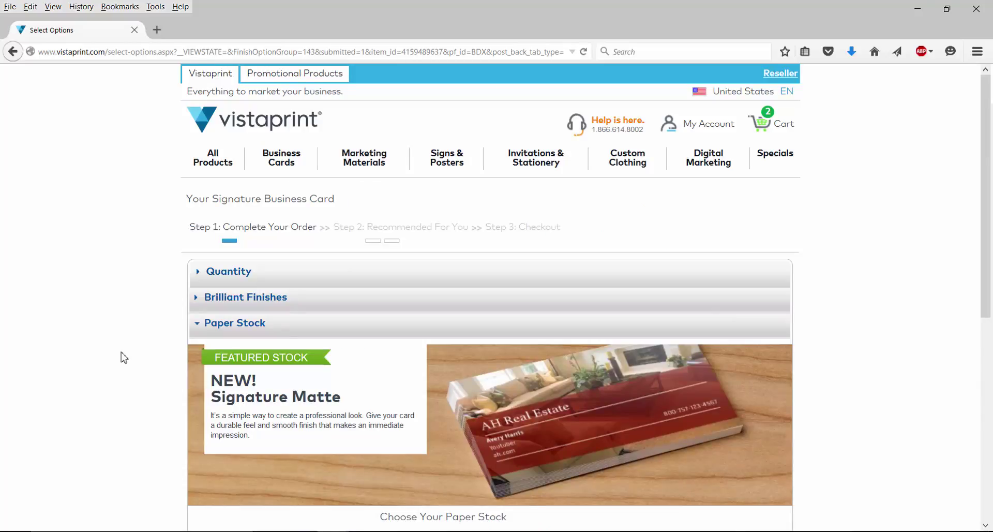
Step: Accept the paper stock and skip the Business Card Holders without adding any
{"action": "scroll", "coordinate": [131, 347], "scroll_direction": "down", "scroll_amount": 2}
{"action": "scroll", "coordinate": [131, 347], "scroll_direction": "down", "scroll_amount": 3}
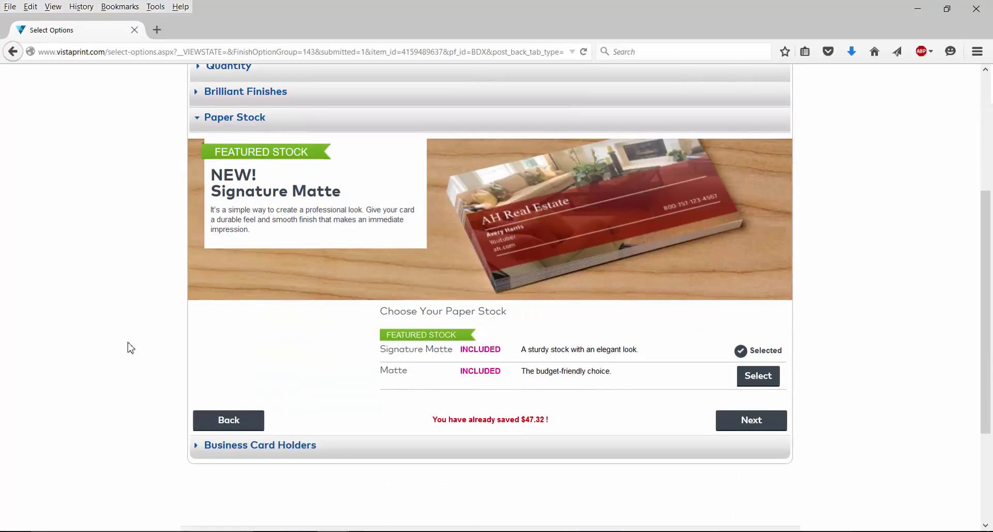
{"action": "left_click", "coordinate": [756, 412]}
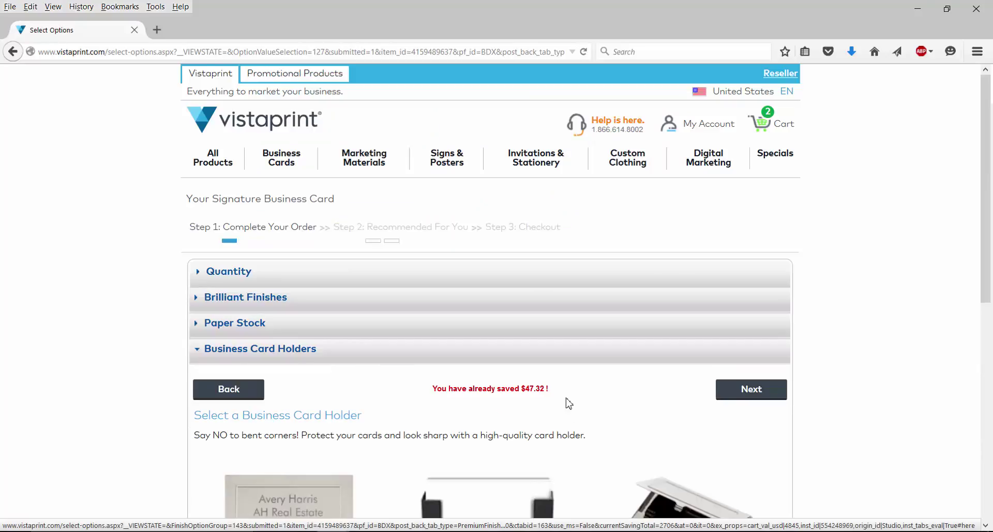
{"action": "scroll", "coordinate": [569, 403], "scroll_direction": "down", "scroll_amount": 5}
{"action": "scroll", "coordinate": [569, 403], "scroll_direction": "down", "scroll_amount": 2}
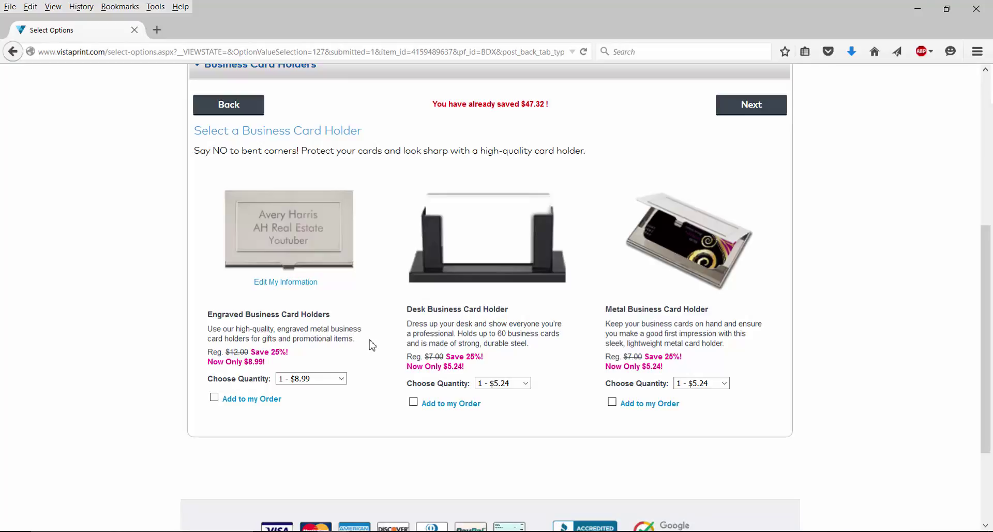
{"action": "scroll", "coordinate": [450, 314], "scroll_direction": "up", "scroll_amount": 4}
{"action": "scroll", "coordinate": [657, 351], "scroll_direction": "up", "scroll_amount": 4}
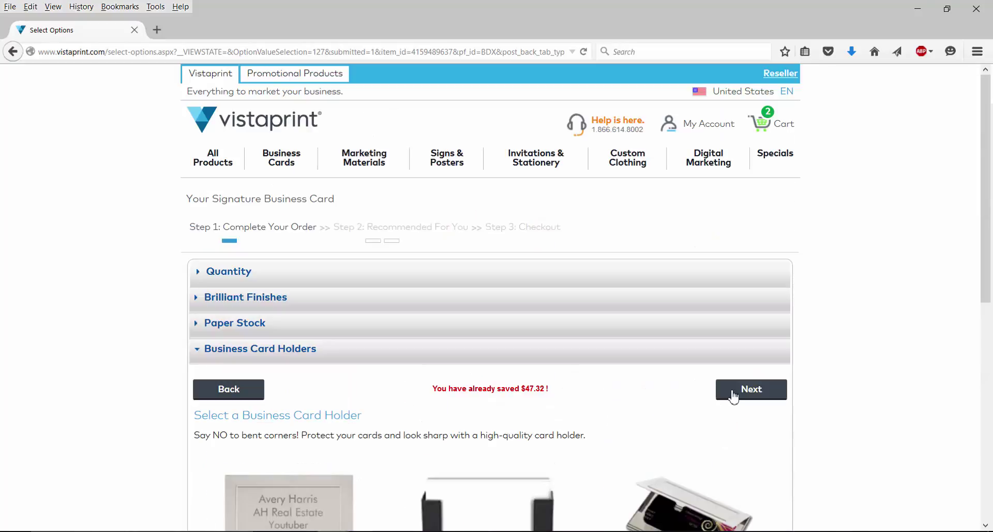
{"action": "left_click", "coordinate": [733, 397]}
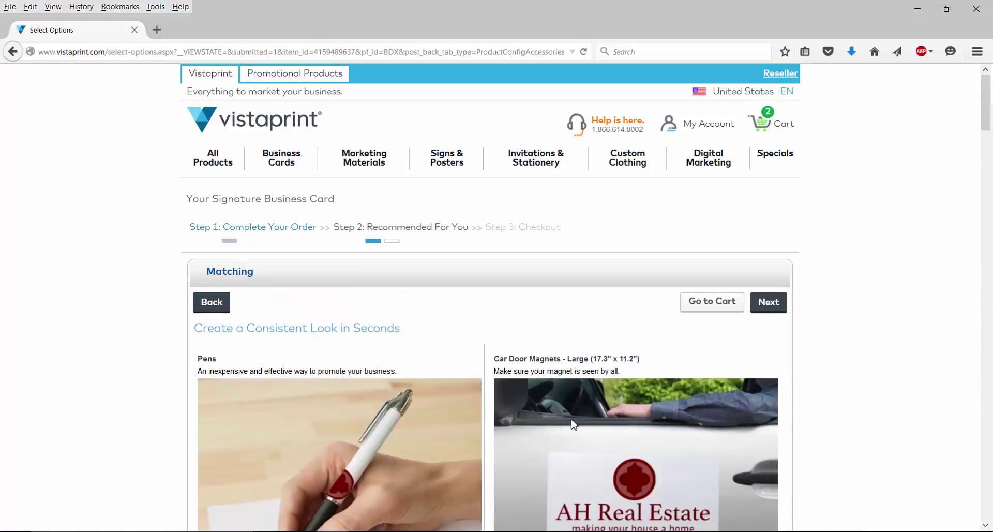
Step: Browse the matching products: mouse pads, stamps, notebooks, sticky notes and lawn signs
{"action": "scroll", "coordinate": [573, 416], "scroll_direction": "down", "scroll_amount": 5}
{"action": "scroll", "coordinate": [573, 416], "scroll_direction": "down", "scroll_amount": 5}
{"action": "scroll", "coordinate": [573, 415], "scroll_direction": "down", "scroll_amount": 2}
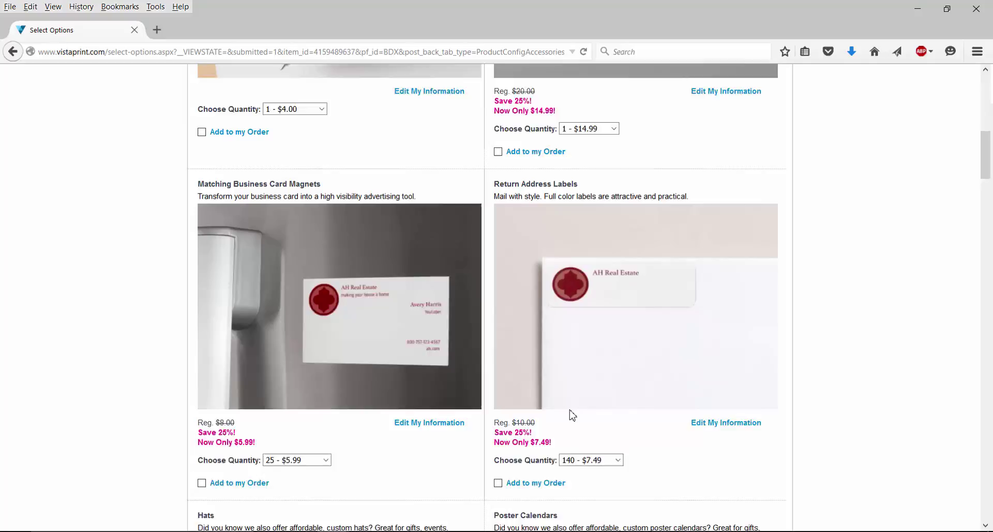
{"action": "scroll", "coordinate": [573, 415], "scroll_direction": "down", "scroll_amount": 1}
{"action": "scroll", "coordinate": [572, 416], "scroll_direction": "down", "scroll_amount": 9}
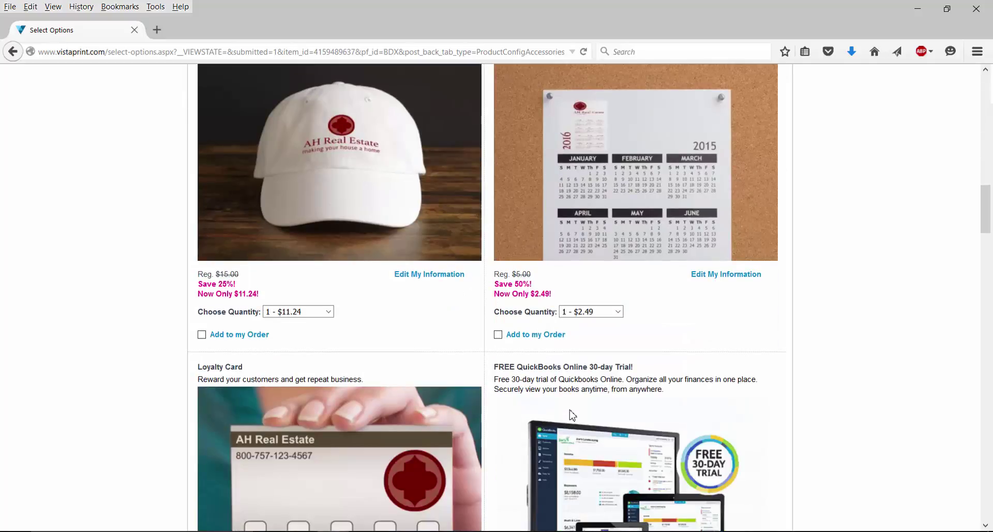
{"action": "scroll", "coordinate": [570, 411], "scroll_direction": "down", "scroll_amount": 2}
{"action": "scroll", "coordinate": [570, 412], "scroll_direction": "down", "scroll_amount": 3}
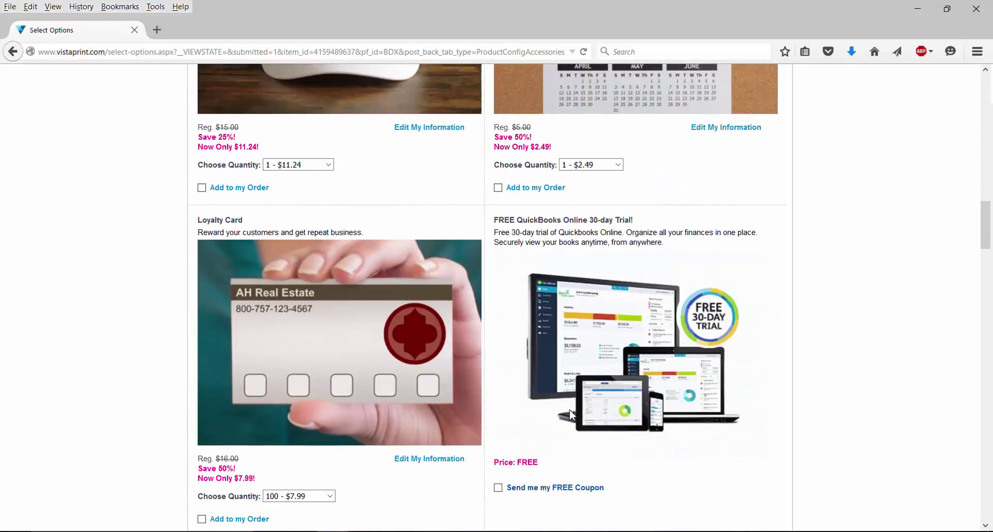
{"action": "scroll", "coordinate": [571, 412], "scroll_direction": "down", "scroll_amount": 1}
{"action": "scroll", "coordinate": [571, 411], "scroll_direction": "down", "scroll_amount": 5}
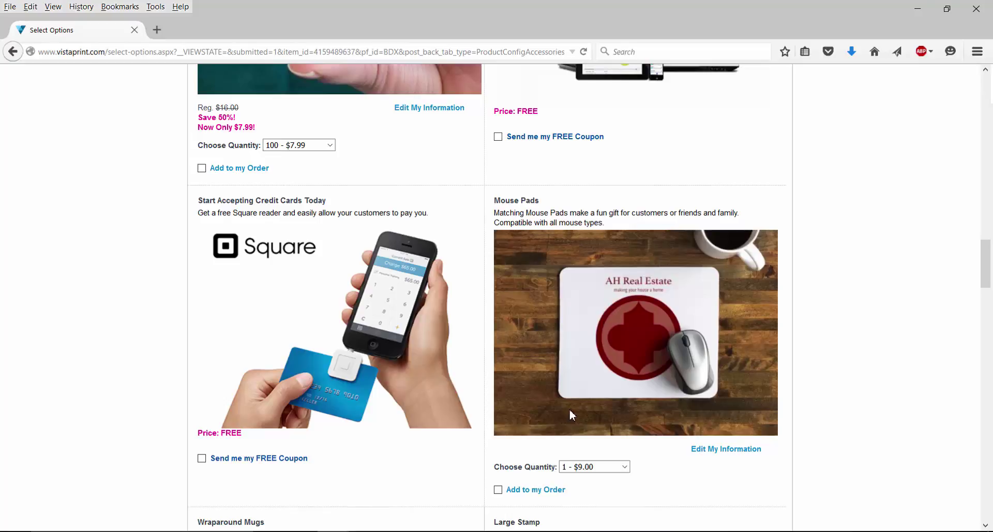
{"action": "scroll", "coordinate": [570, 408], "scroll_direction": "down", "scroll_amount": 9}
{"action": "scroll", "coordinate": [595, 404], "scroll_direction": "down", "scroll_amount": 6}
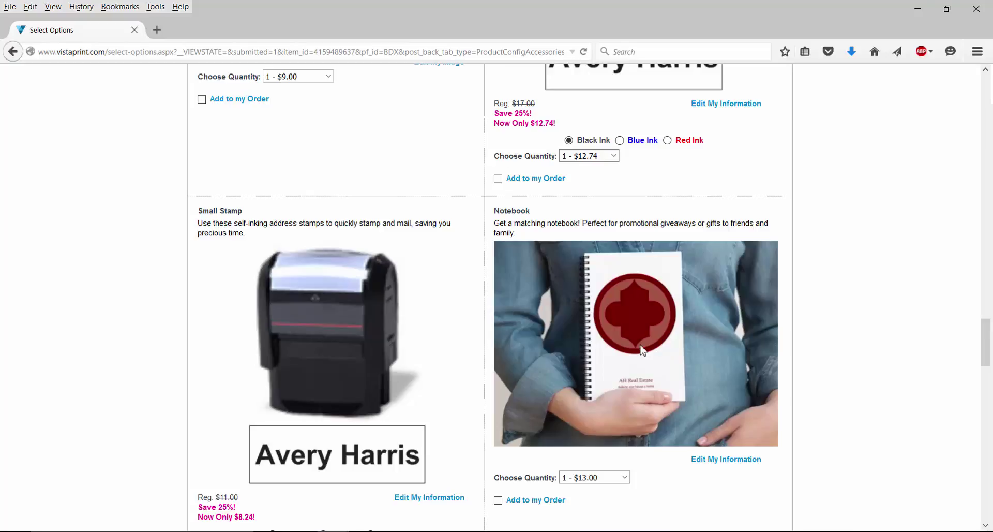
{"action": "scroll", "coordinate": [414, 404], "scroll_direction": "down", "scroll_amount": 2}
{"action": "scroll", "coordinate": [395, 410], "scroll_direction": "down", "scroll_amount": 4}
{"action": "scroll", "coordinate": [399, 413], "scroll_direction": "down", "scroll_amount": 5}
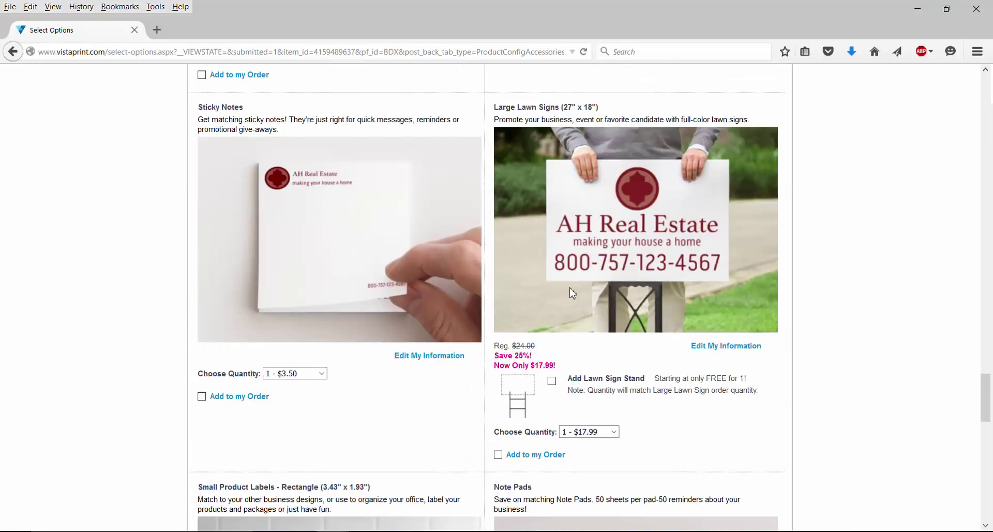
{"action": "scroll", "coordinate": [605, 339], "scroll_direction": "down", "scroll_amount": 1}
{"action": "scroll", "coordinate": [606, 339], "scroll_direction": "down", "scroll_amount": 2}
Step: Return to the top of the page and show the browser's Back history list
{"action": "scroll", "coordinate": [600, 347], "scroll_direction": "up", "scroll_amount": 6}
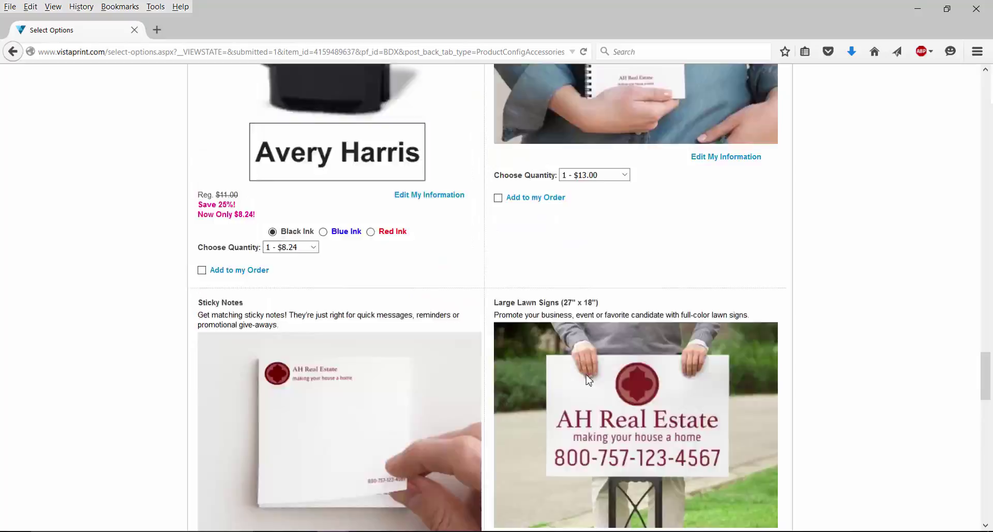
{"action": "scroll", "coordinate": [589, 373], "scroll_direction": "up", "scroll_amount": 10}
{"action": "scroll", "coordinate": [586, 388], "scroll_direction": "up", "scroll_amount": 10}
{"action": "scroll", "coordinate": [586, 398], "scroll_direction": "up", "scroll_amount": 10}
{"action": "scroll", "coordinate": [586, 408], "scroll_direction": "up", "scroll_amount": 5}
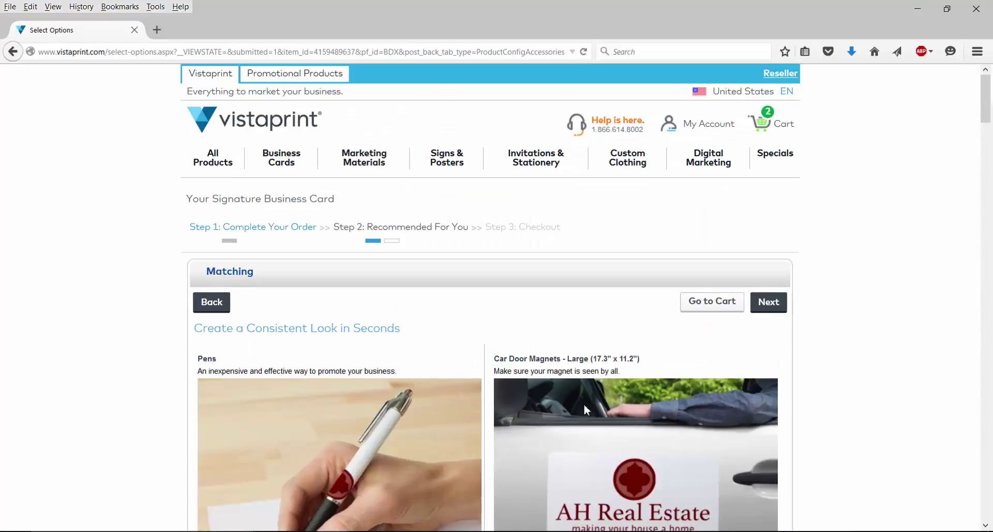
{"action": "right_click", "coordinate": [13, 51]}
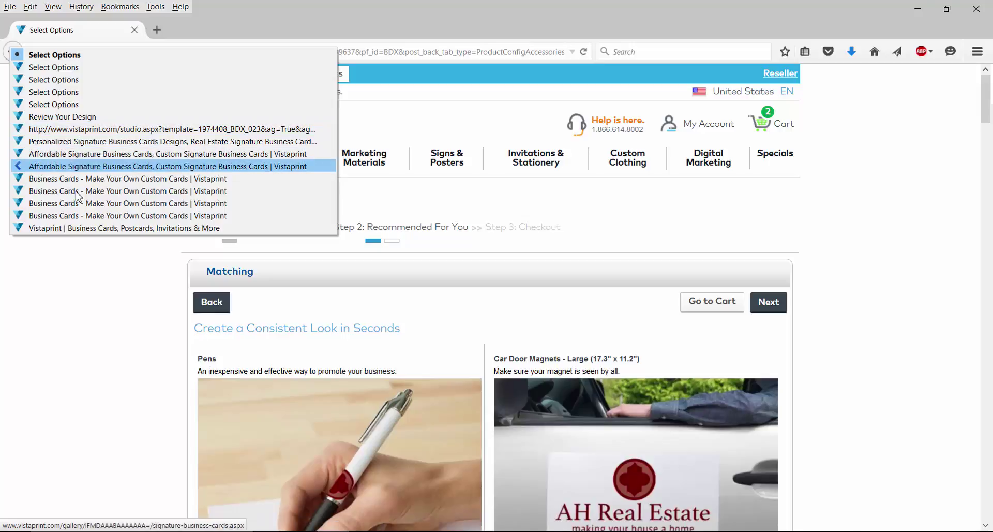
Step: Go back to the Vistaprint home page and start a Signature card from Business Cards
{"action": "left_click", "coordinate": [85, 228]}
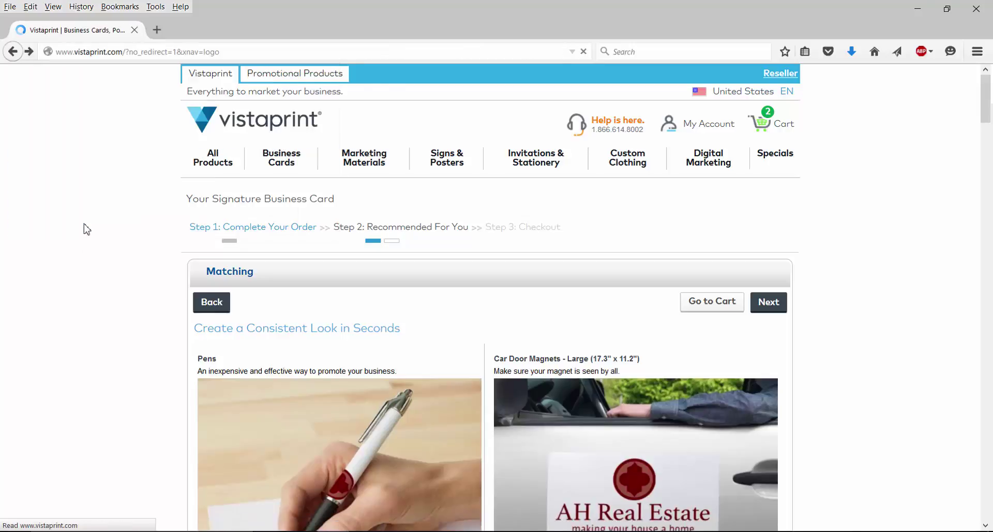
{"action": "scroll", "coordinate": [162, 154], "scroll_direction": "down", "scroll_amount": 5}
{"action": "scroll", "coordinate": [162, 153], "scroll_direction": "up", "scroll_amount": 4}
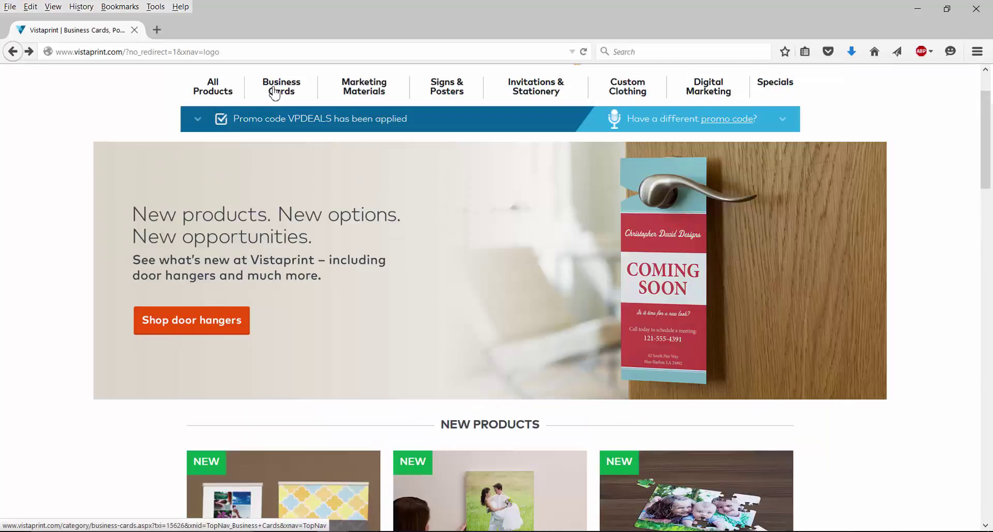
{"action": "left_click", "coordinate": [288, 90]}
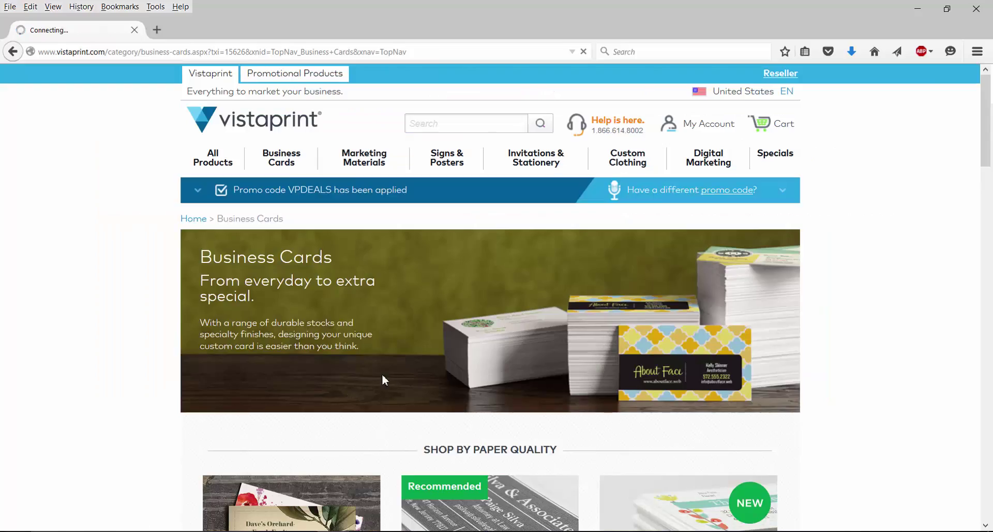
{"action": "scroll", "coordinate": [518, 297], "scroll_direction": "down", "scroll_amount": 4}
{"action": "left_click", "coordinate": [489, 407]}
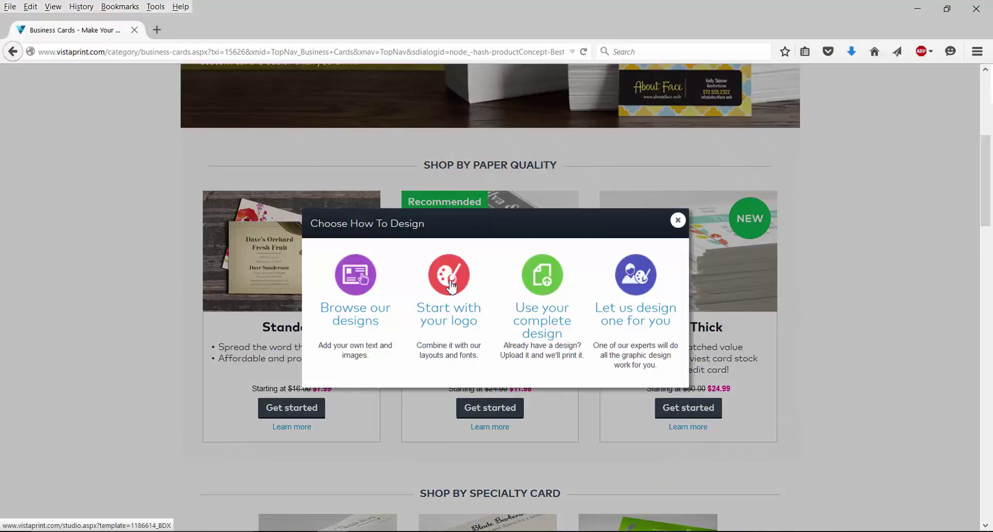
Step: Start the Signature card with a logo, adding an image from My Computer to the photo area
{"action": "left_click", "coordinate": [450, 285]}
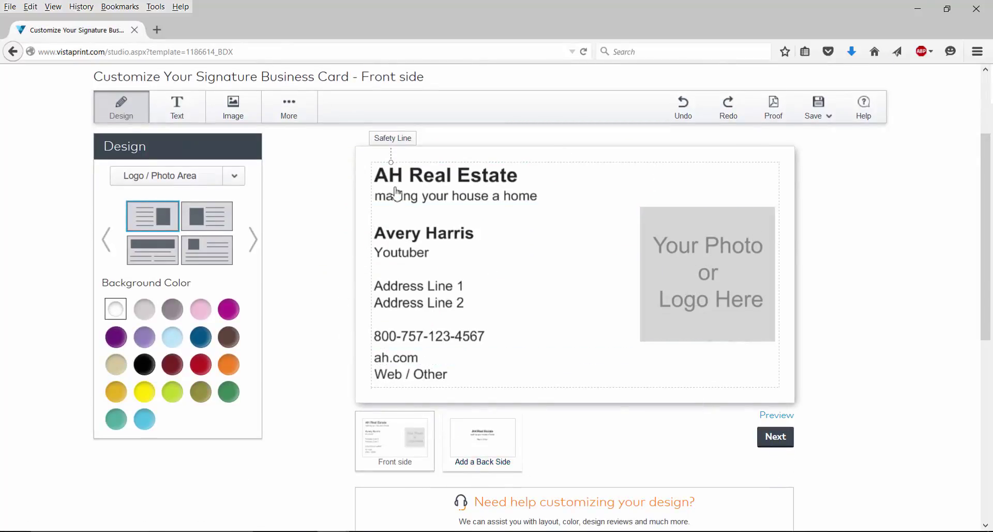
{"action": "left_click", "coordinate": [708, 298]}
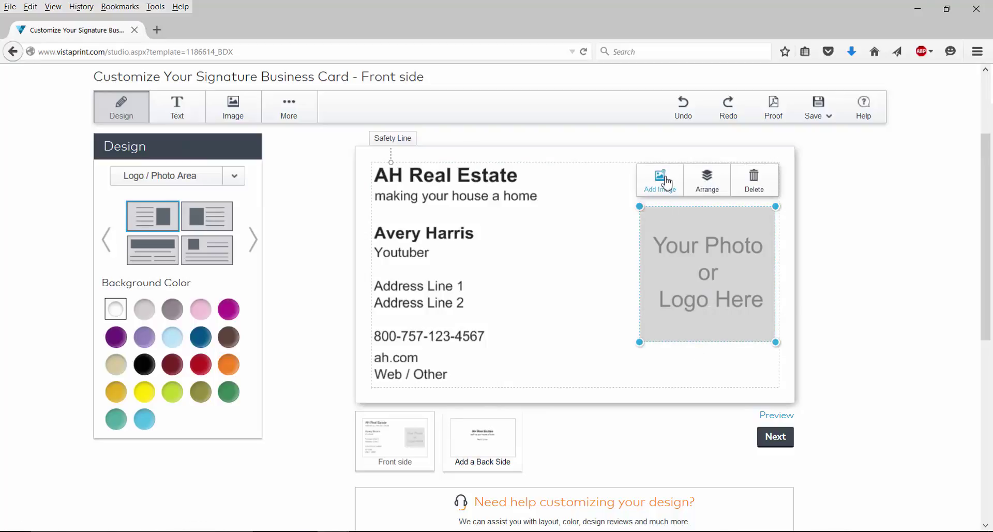
{"action": "left_click", "coordinate": [667, 184]}
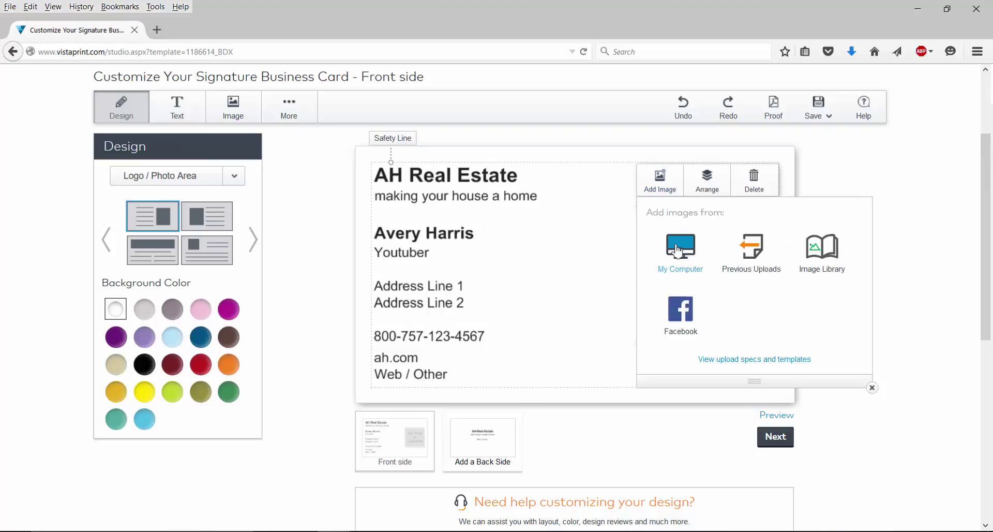
{"action": "left_click", "coordinate": [678, 250]}
Step: Upload the black house silhouette clipart file into the card front's photo area
{"action": "left_click", "coordinate": [680, 256]}
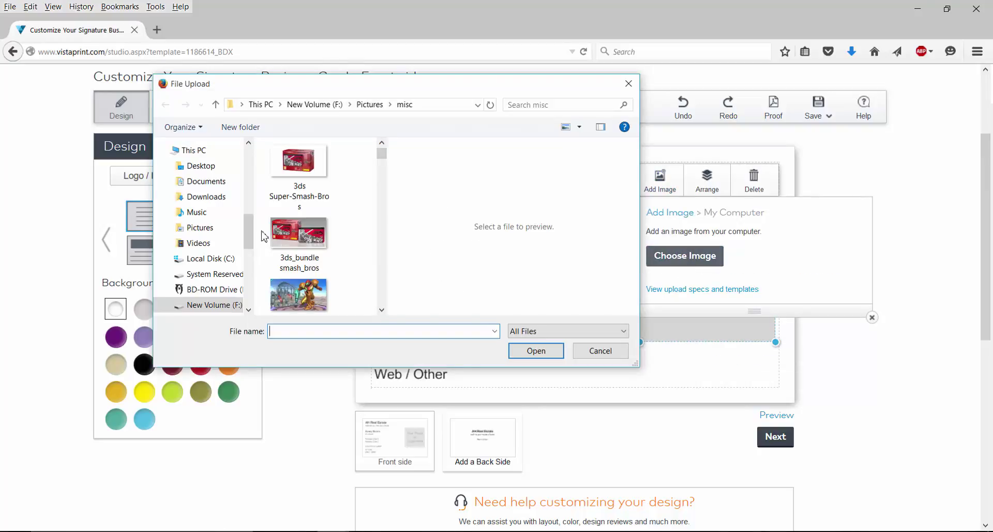
{"action": "scroll", "coordinate": [277, 171], "scroll_direction": "down", "scroll_amount": 5}
{"action": "scroll", "coordinate": [277, 172], "scroll_direction": "down", "scroll_amount": 5}
{"action": "scroll", "coordinate": [277, 171], "scroll_direction": "down", "scroll_amount": 5}
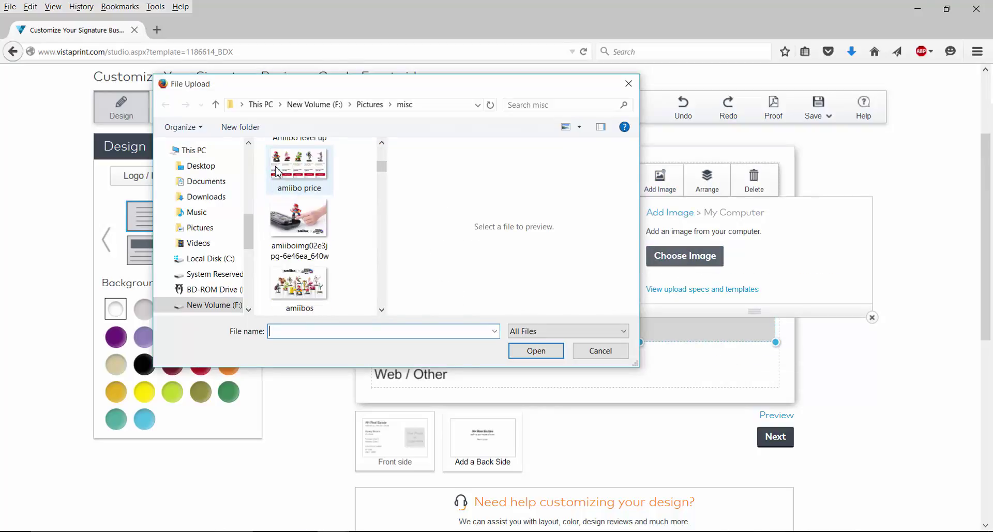
{"action": "scroll", "coordinate": [278, 172], "scroll_direction": "down", "scroll_amount": 5}
{"action": "scroll", "coordinate": [278, 171], "scroll_direction": "down", "scroll_amount": 5}
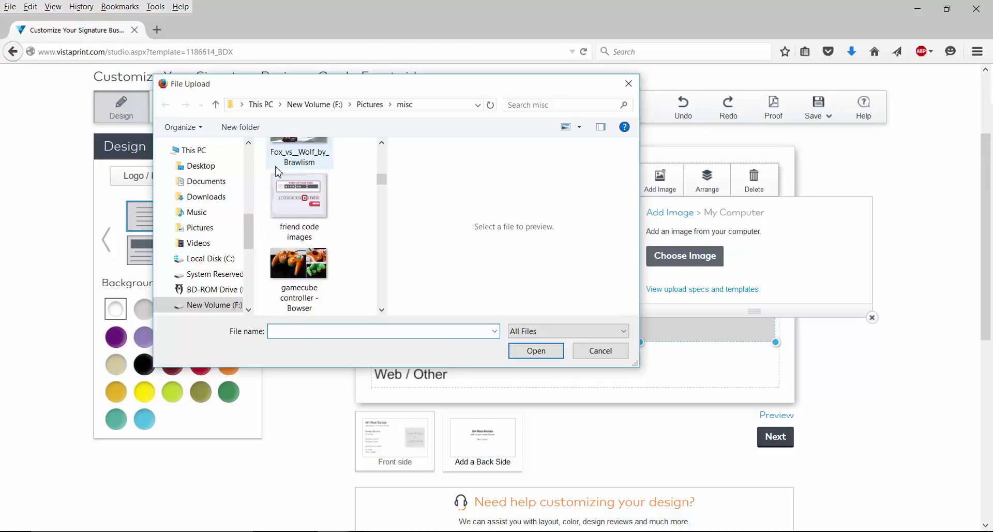
{"action": "scroll", "coordinate": [278, 172], "scroll_direction": "down", "scroll_amount": 5}
{"action": "scroll", "coordinate": [278, 171], "scroll_direction": "down", "scroll_amount": 5}
{"action": "scroll", "coordinate": [278, 172], "scroll_direction": "down", "scroll_amount": 5}
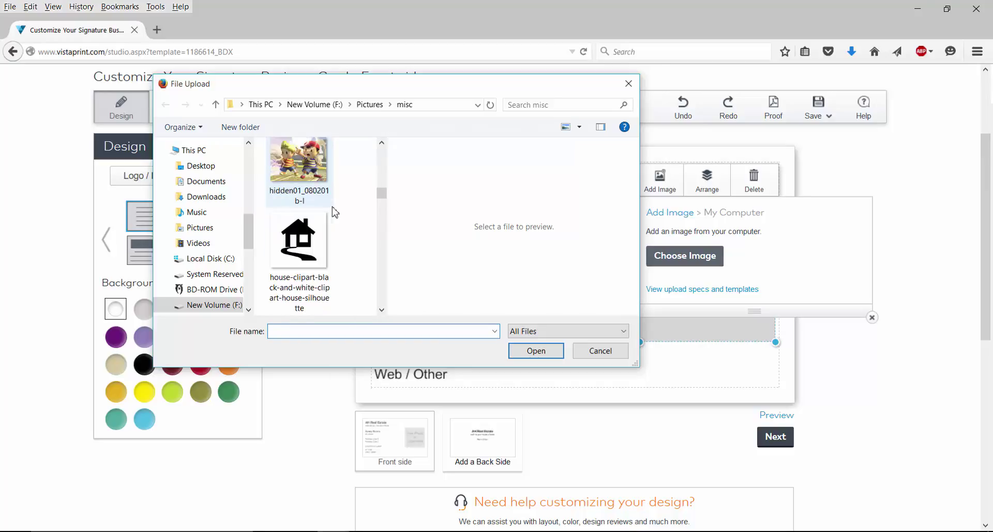
{"action": "scroll", "coordinate": [277, 171], "scroll_direction": "down", "scroll_amount": 5}
{"action": "scroll", "coordinate": [327, 222], "scroll_direction": "down", "scroll_amount": 3}
{"action": "left_click", "coordinate": [298, 191]}
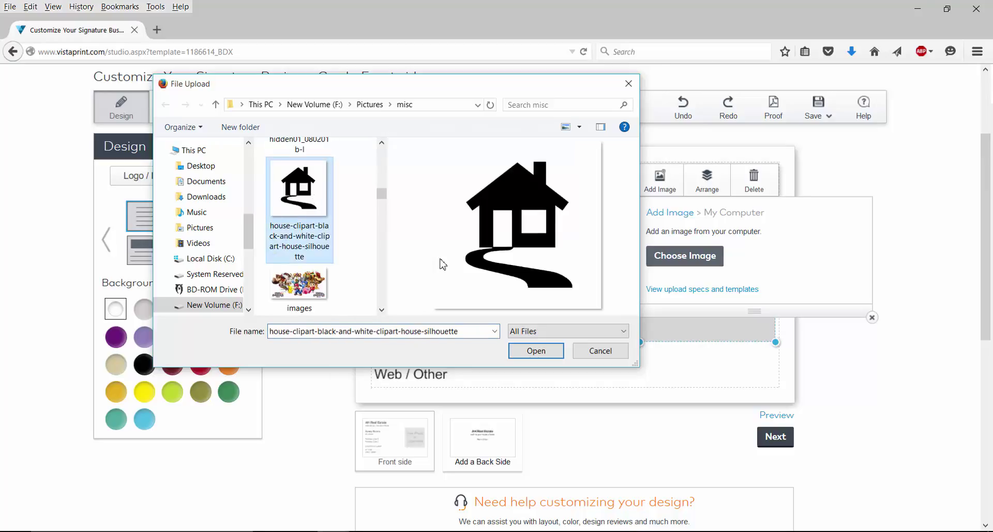
{"action": "left_click", "coordinate": [535, 354]}
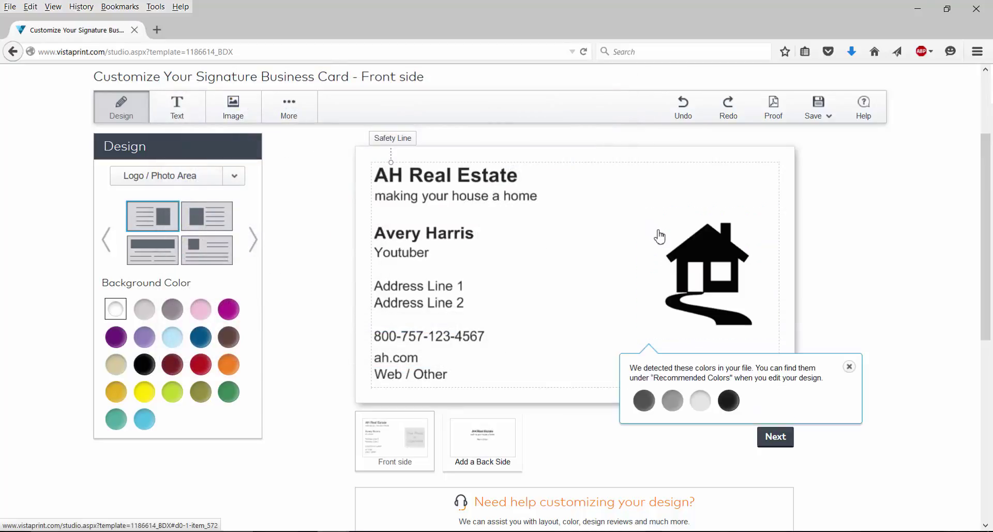
Step: Enlarge the house logo and move it up and right beside the AH Real Estate details
{"action": "left_click", "coordinate": [645, 213]}
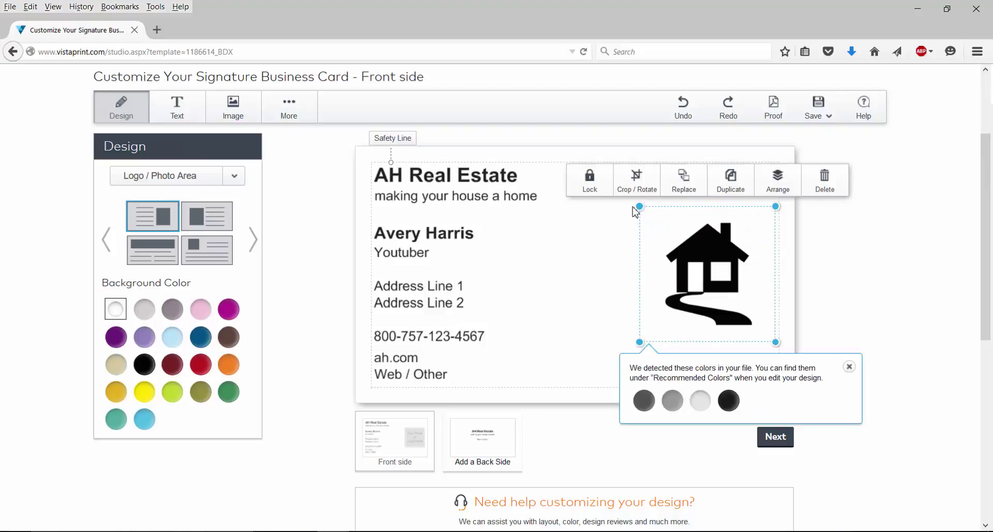
{"action": "left_click_drag", "start_coordinate": [636, 212], "coordinate": [598, 195]}
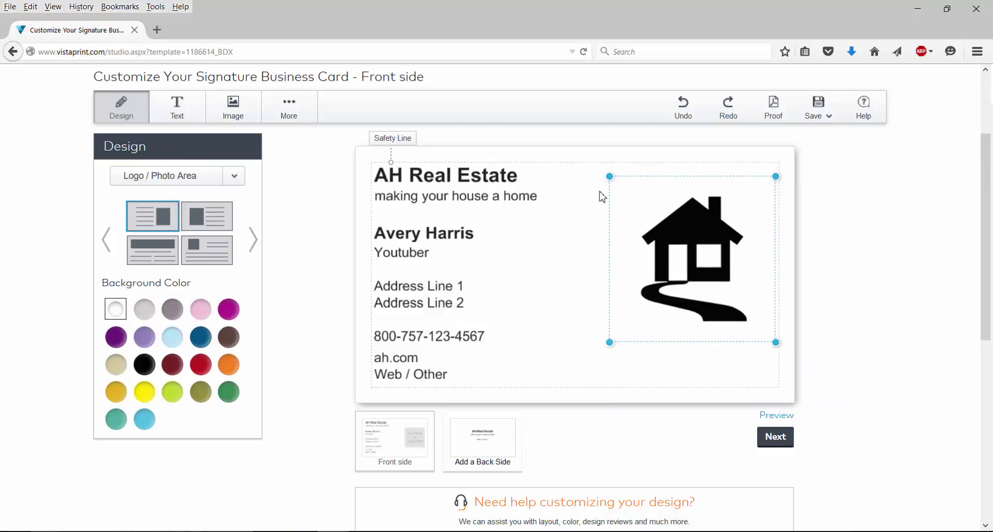
{"action": "left_click", "coordinate": [675, 272]}
{"action": "left_click_drag", "start_coordinate": [581, 356], "coordinate": [549, 391]}
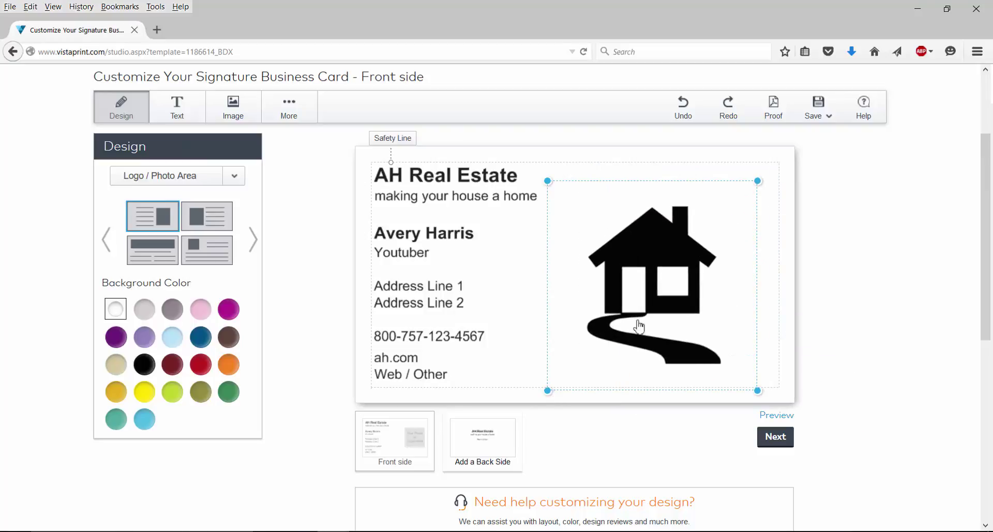
{"action": "left_click_drag", "start_coordinate": [639, 326], "coordinate": [653, 311]}
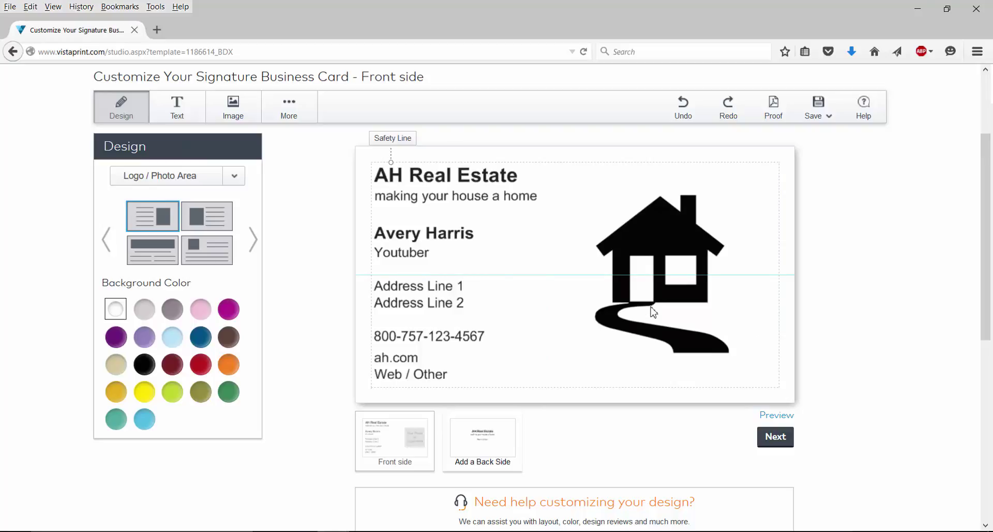
{"action": "left_click", "coordinate": [871, 298]}
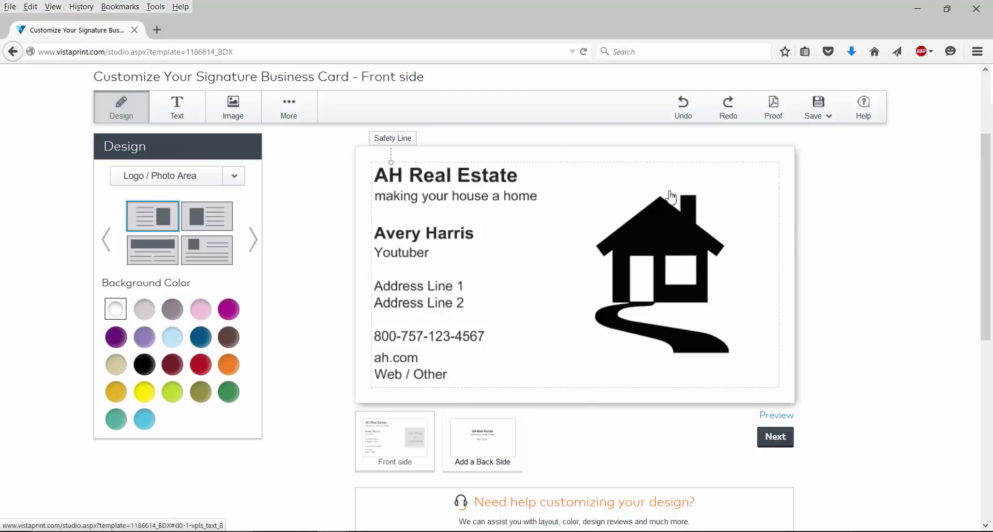
Step: Duplicate the house logo and place the copy left of the original
{"action": "left_click", "coordinate": [667, 241]}
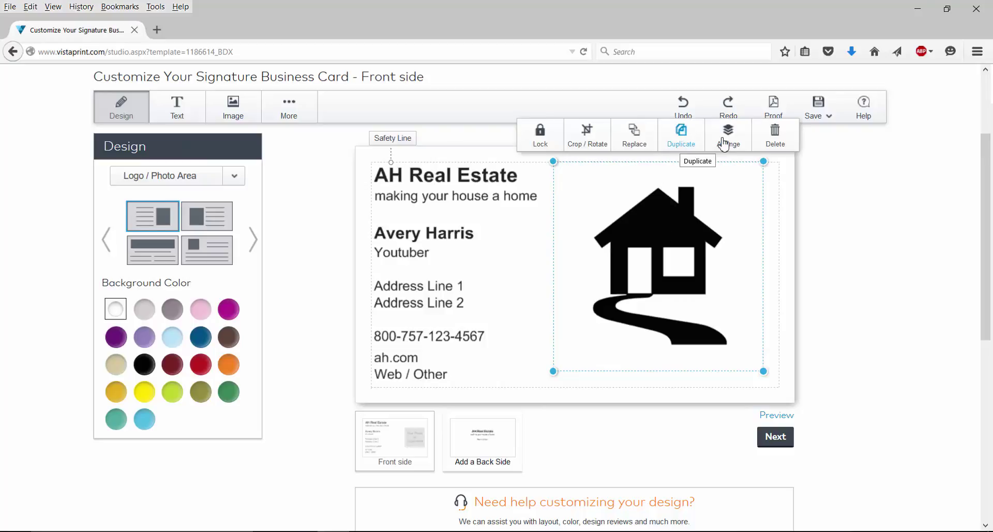
{"action": "left_click", "coordinate": [644, 248]}
{"action": "left_click", "coordinate": [644, 243]}
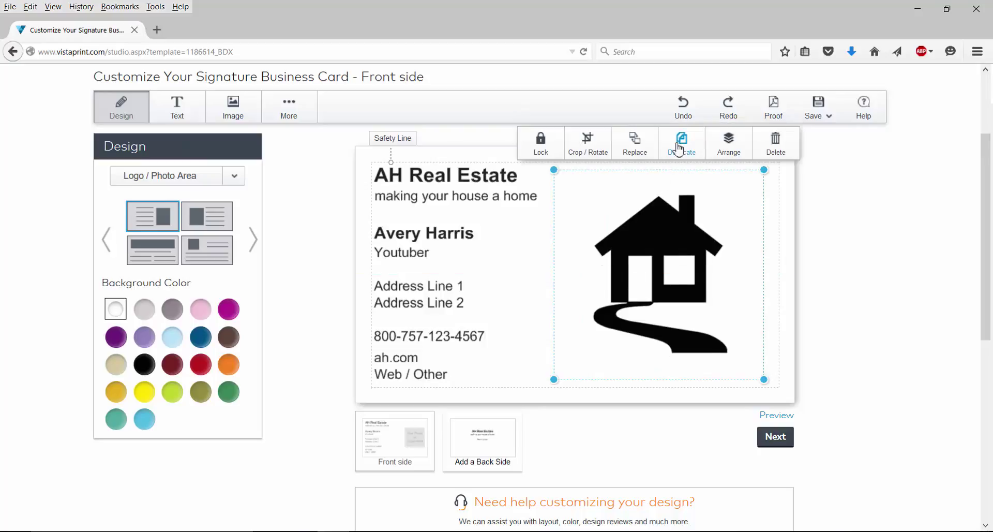
{"action": "left_click", "coordinate": [682, 143]}
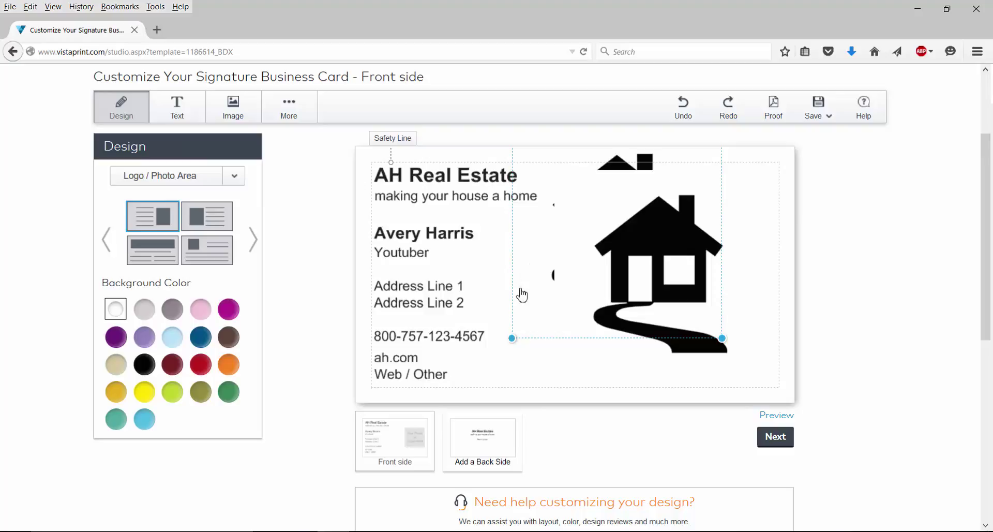
{"action": "left_click", "coordinate": [405, 322]}
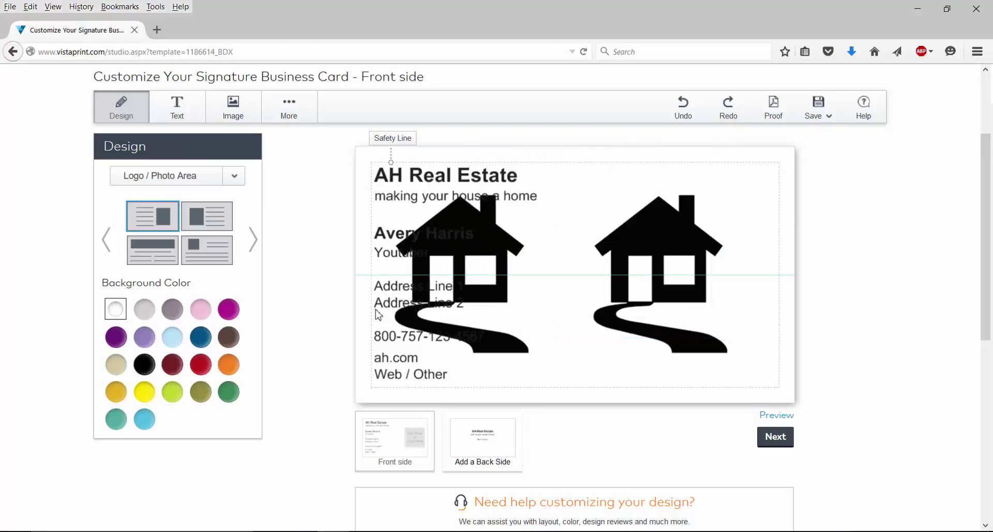
Step: Enlarge the house copy past the card edges and drag it over the original logo
{"action": "left_click", "coordinate": [522, 279]}
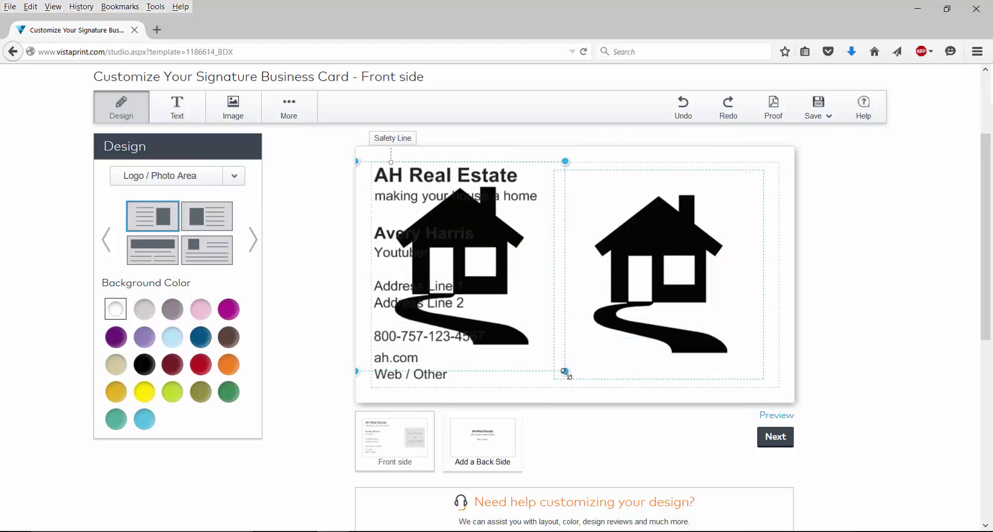
{"action": "left_click_drag", "start_coordinate": [565, 370], "coordinate": [641, 445]}
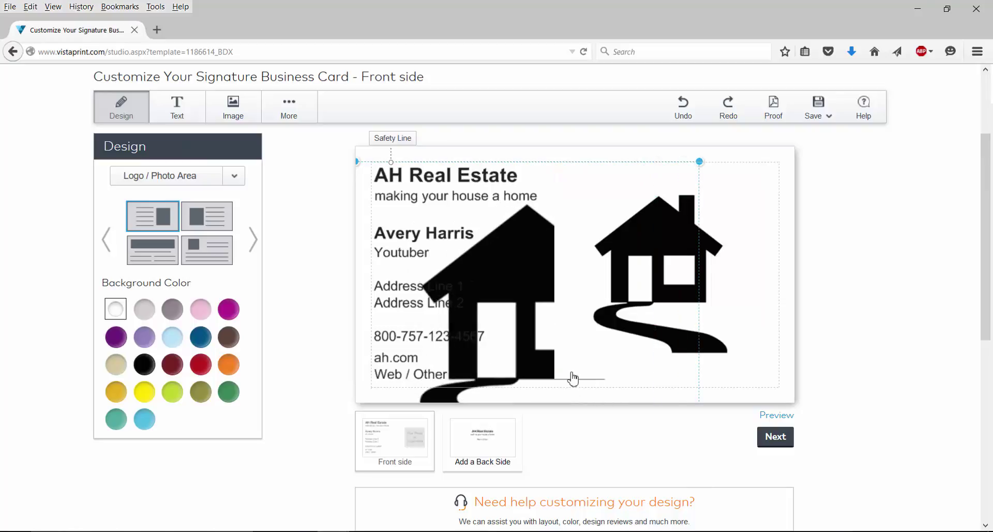
{"action": "left_click_drag", "start_coordinate": [540, 313], "coordinate": [478, 267]}
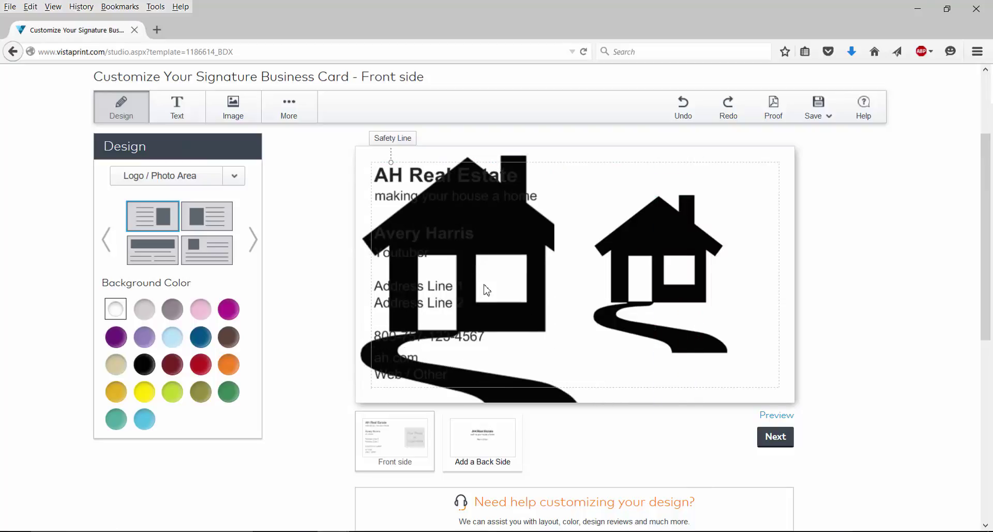
{"action": "left_click_drag", "start_coordinate": [486, 289], "coordinate": [475, 275]}
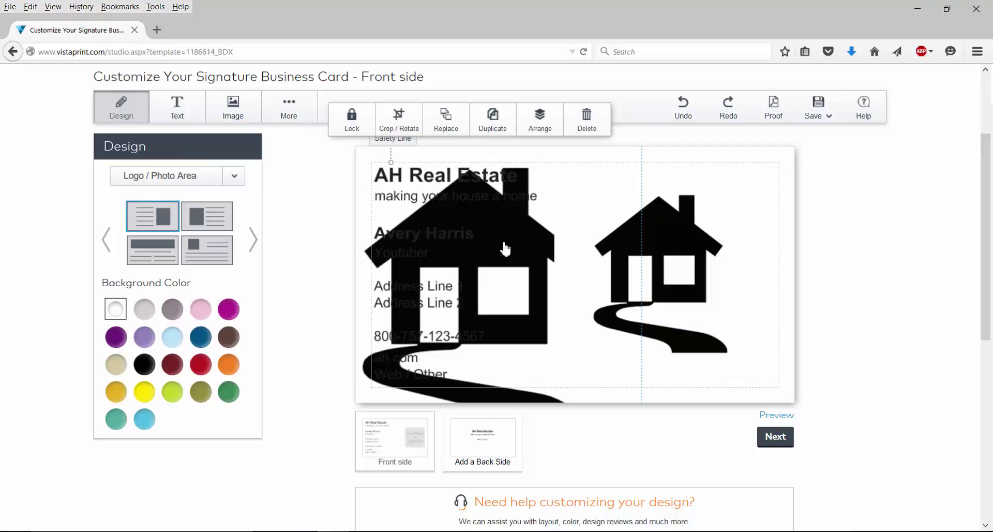
{"action": "left_click_drag", "start_coordinate": [506, 250], "coordinate": [520, 348]}
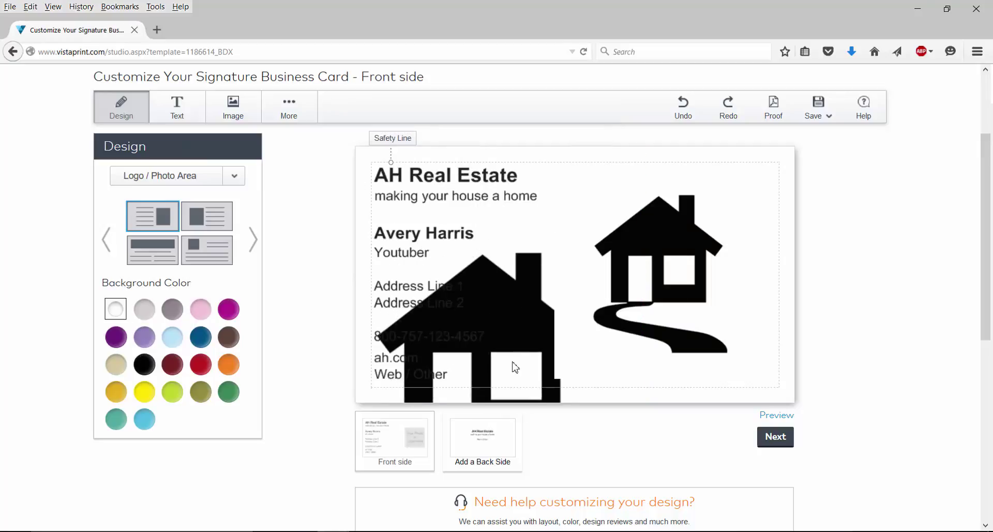
{"action": "left_click_drag", "start_coordinate": [515, 366], "coordinate": [475, 302]}
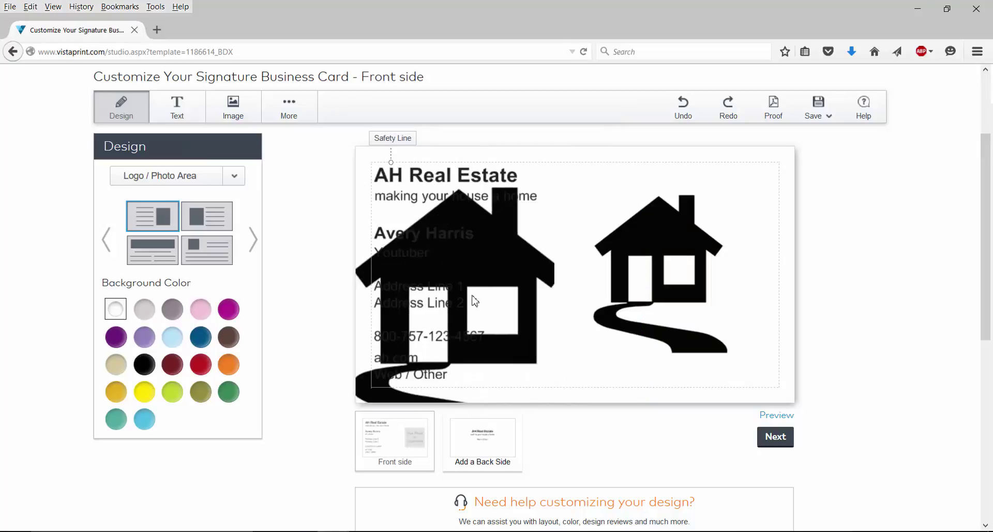
{"action": "mouse_move", "coordinate": [474, 302]}
{"action": "left_mouse_down"}
{"action": "mouse_move", "coordinate": [695, 241]}
{"action": "mouse_move", "coordinate": [687, 218]}
{"action": "left_mouse_up"}
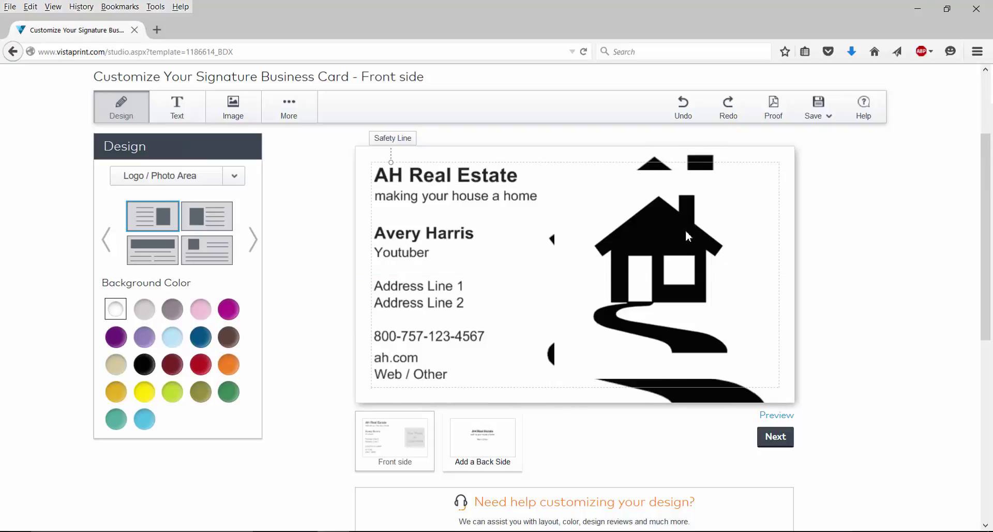
{"action": "left_click_drag", "start_coordinate": [687, 219], "coordinate": [687, 219]}
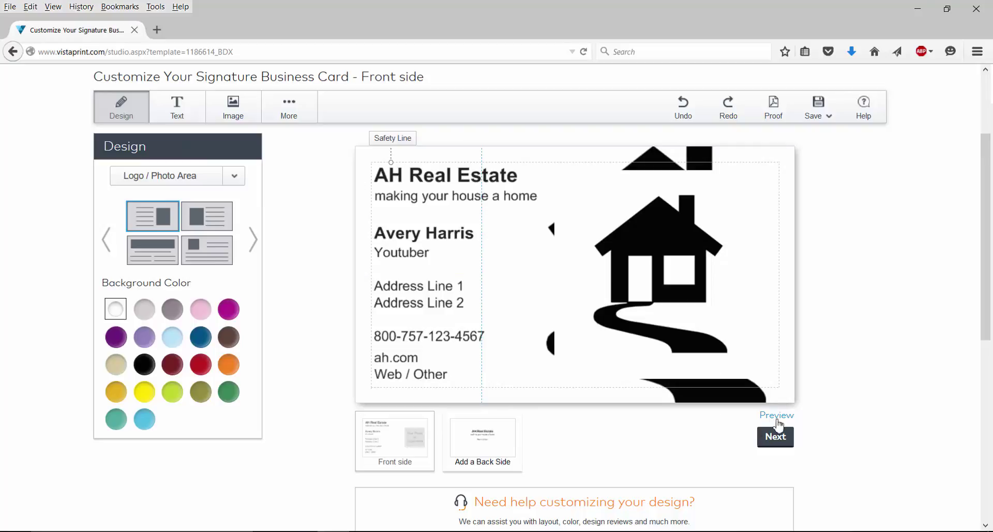
Step: Give the card's back side the We Love Referrals! Special Offer design, after trying Appointment
{"action": "left_click", "coordinate": [778, 438]}
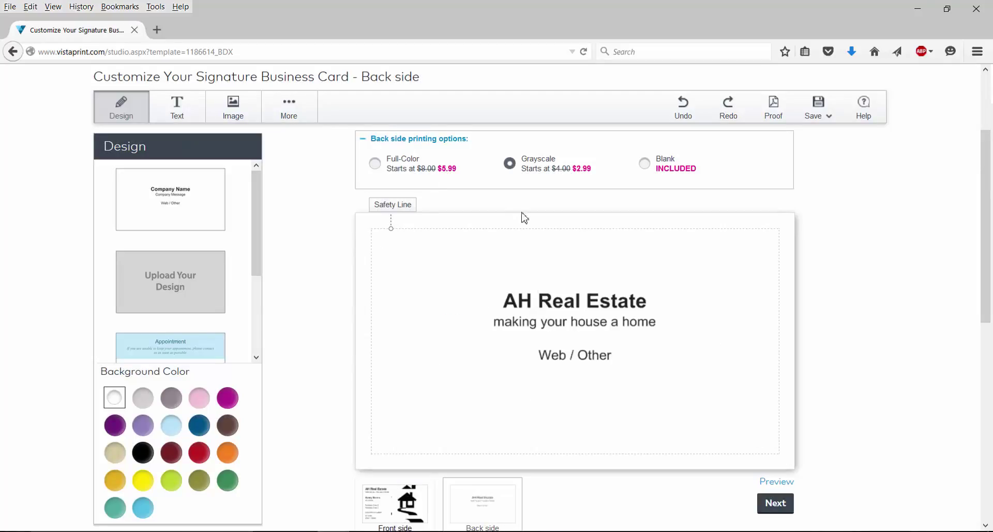
{"action": "scroll", "coordinate": [531, 464], "scroll_direction": "down", "scroll_amount": 5}
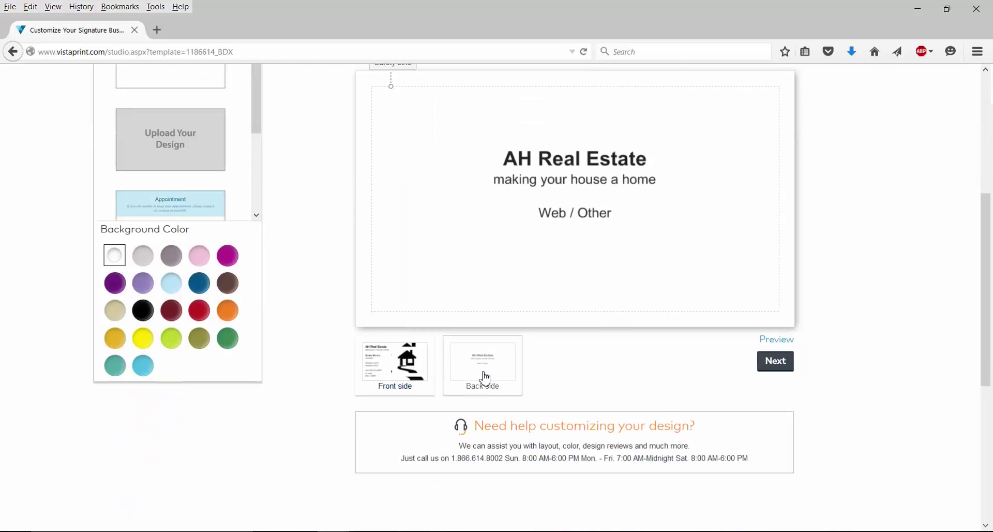
{"action": "scroll", "coordinate": [219, 239], "scroll_direction": "up", "scroll_amount": 7}
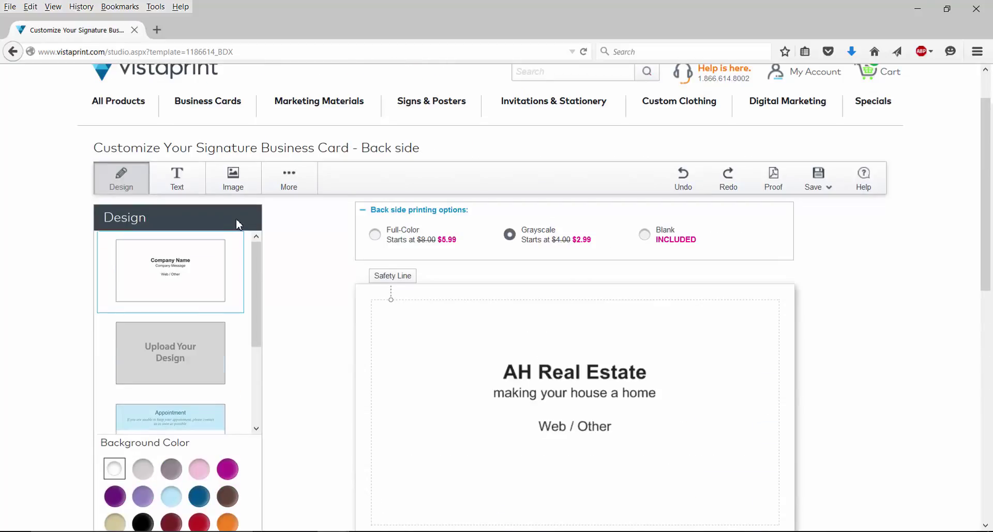
{"action": "scroll", "coordinate": [162, 399], "scroll_direction": "down", "scroll_amount": 3}
{"action": "scroll", "coordinate": [167, 317], "scroll_direction": "down", "scroll_amount": 2}
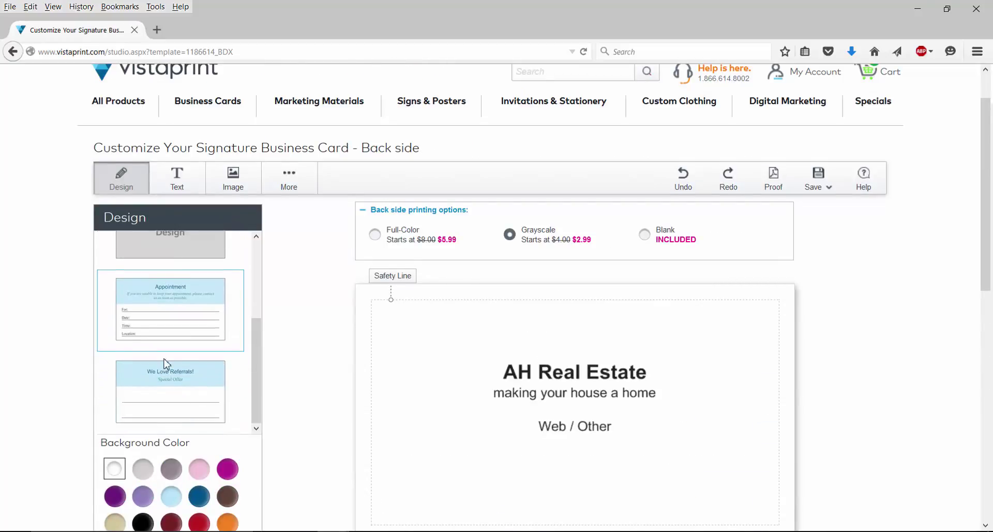
{"action": "scroll", "coordinate": [162, 371], "scroll_direction": "down", "scroll_amount": 3}
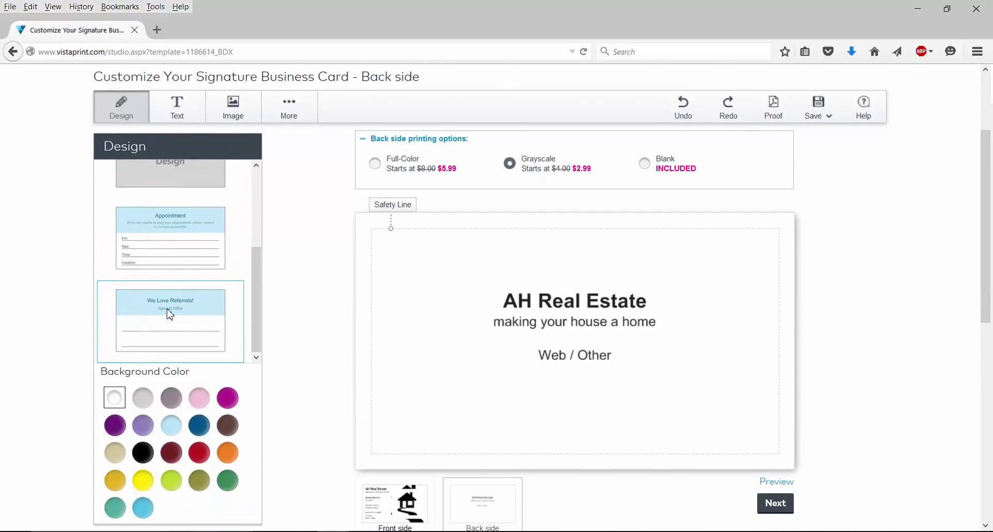
{"action": "left_click", "coordinate": [153, 226]}
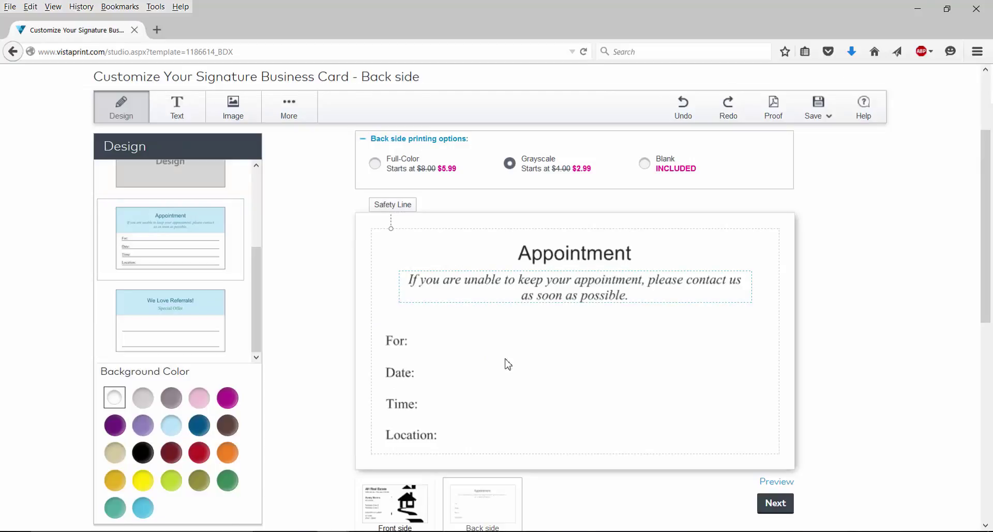
{"action": "left_click", "coordinate": [163, 338]}
Step: Switch the card front to a layout with the logo top-left and text below
{"action": "scroll", "coordinate": [569, 248], "scroll_direction": "down", "scroll_amount": 3}
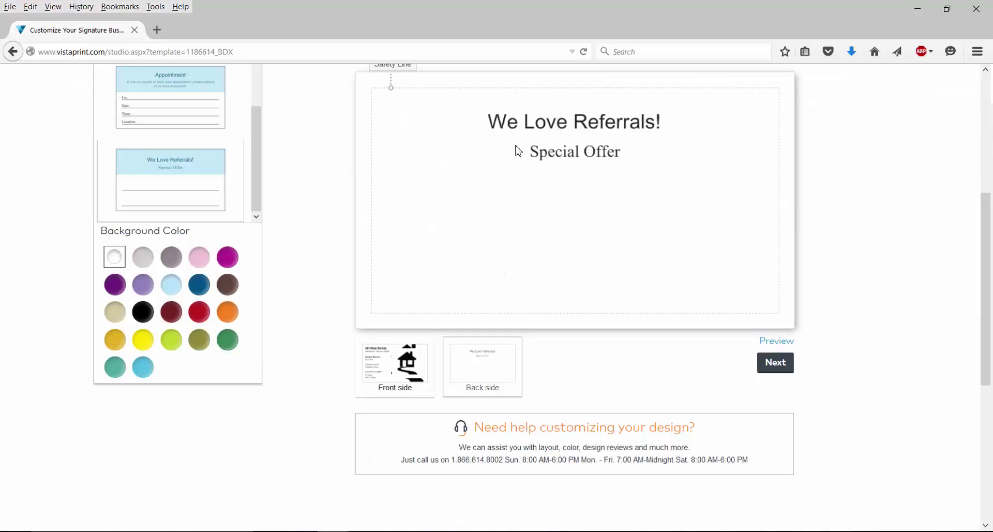
{"action": "scroll", "coordinate": [465, 233], "scroll_direction": "down", "scroll_amount": 2}
{"action": "left_click", "coordinate": [392, 309]}
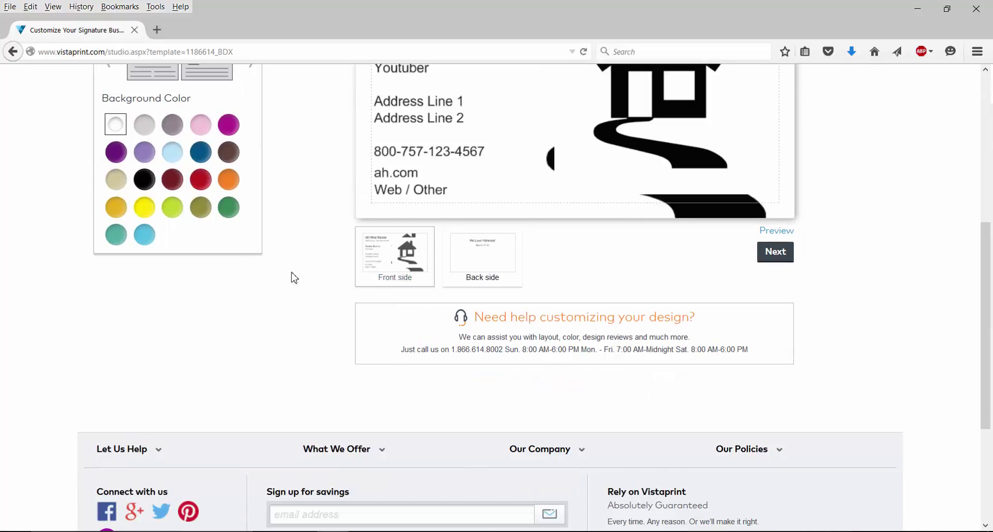
{"action": "scroll", "coordinate": [290, 277], "scroll_direction": "up", "scroll_amount": 5}
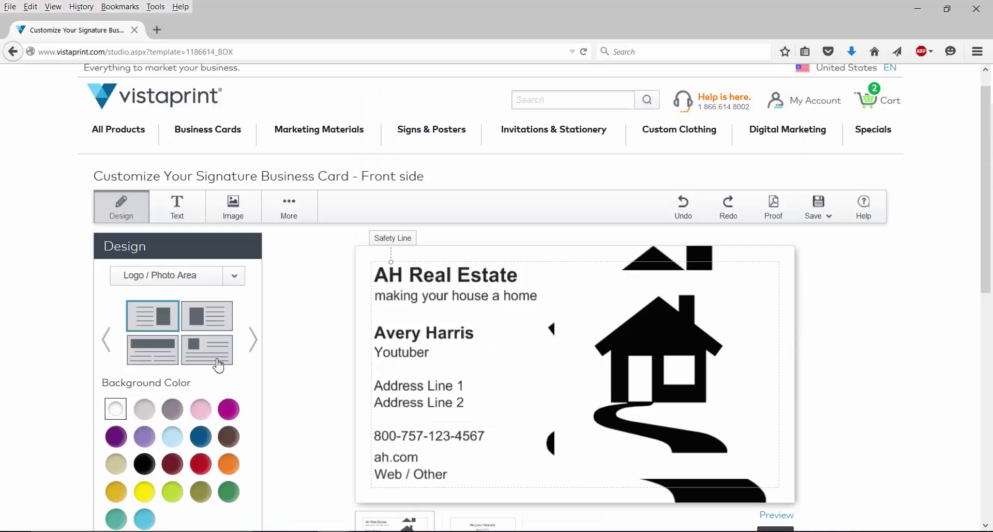
{"action": "left_click", "coordinate": [146, 355]}
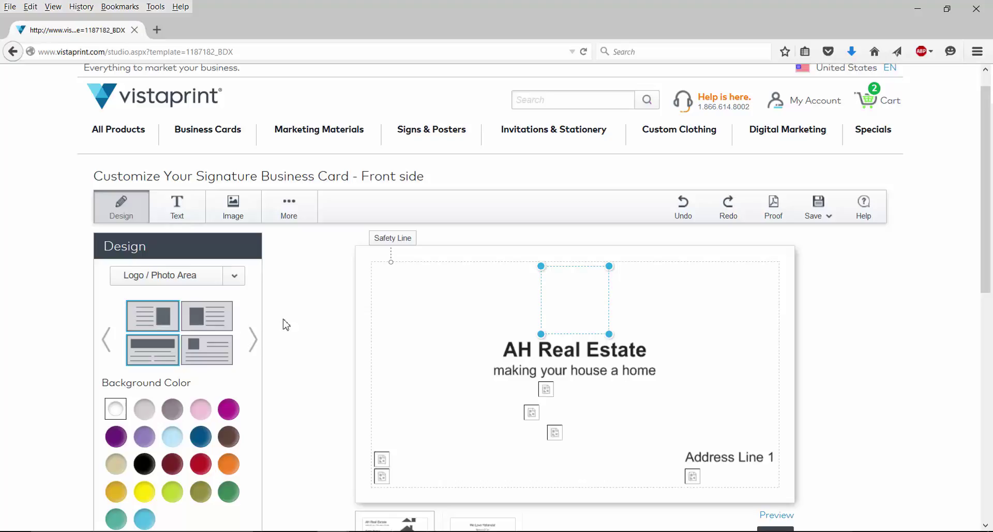
{"action": "scroll", "coordinate": [605, 262], "scroll_direction": "down", "scroll_amount": 2}
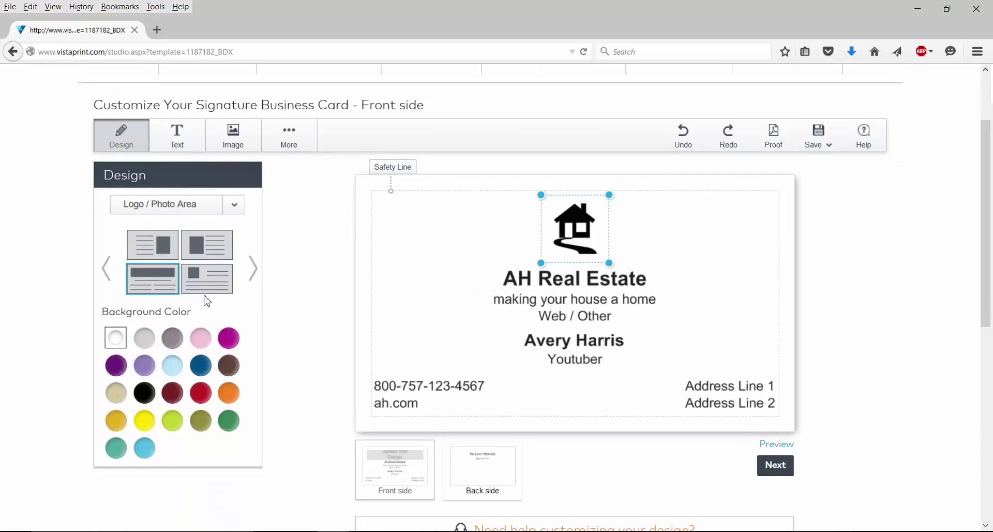
{"action": "left_click", "coordinate": [227, 258]}
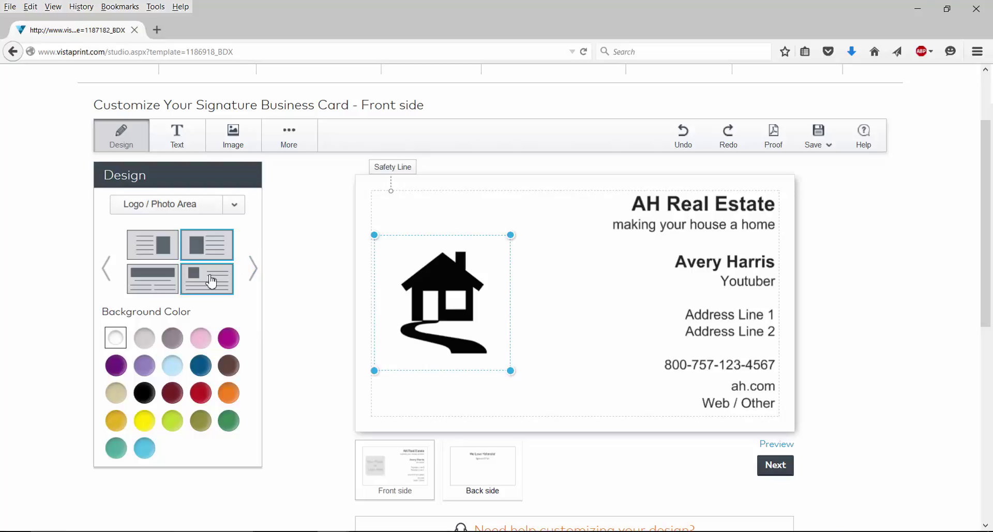
{"action": "left_click", "coordinate": [211, 281]}
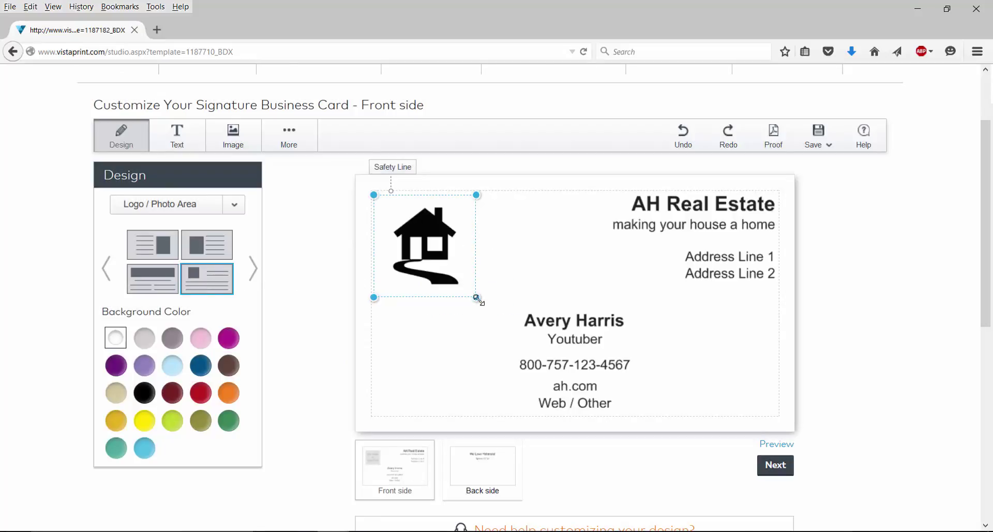
Step: Enlarge the house logo box and nudge it left toward the corner
{"action": "left_click_drag", "start_coordinate": [493, 315], "coordinate": [535, 343]}
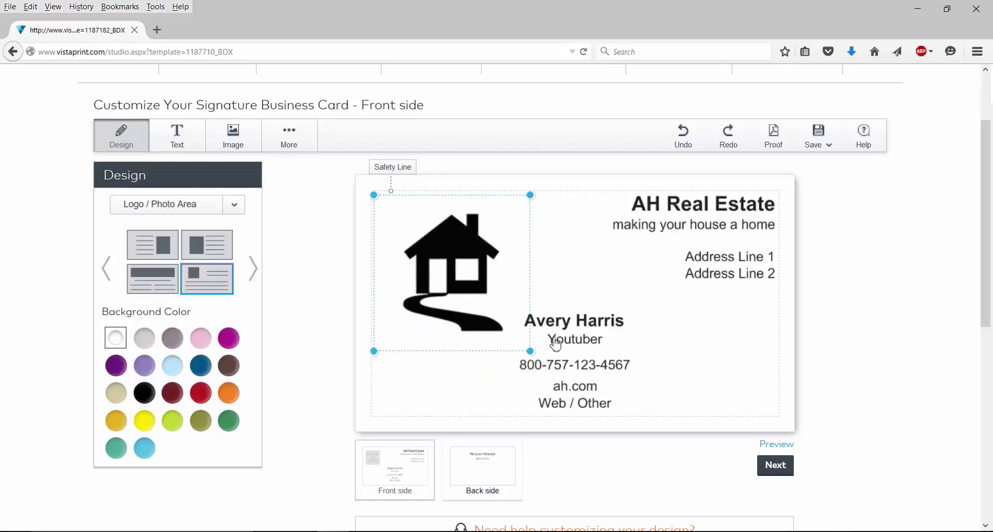
{"action": "left_click", "coordinate": [663, 471]}
{"action": "mouse_move", "coordinate": [476, 276]}
{"action": "left_mouse_down"}
{"action": "mouse_move", "coordinate": [453, 270]}
{"action": "mouse_move", "coordinate": [459, 255]}
{"action": "left_mouse_up"}
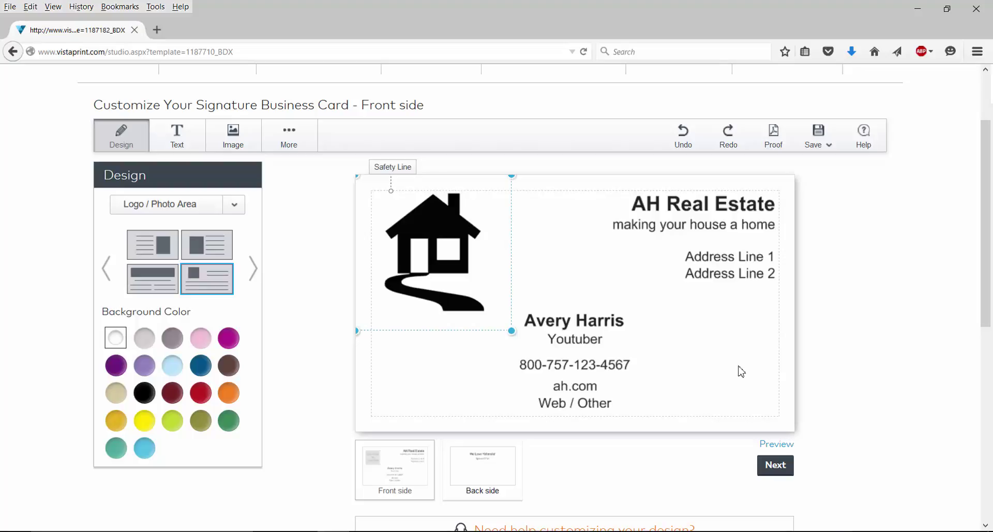
Step: Move from the back-side editor to the Review Your Design page showing both sides
{"action": "left_click", "coordinate": [778, 468]}
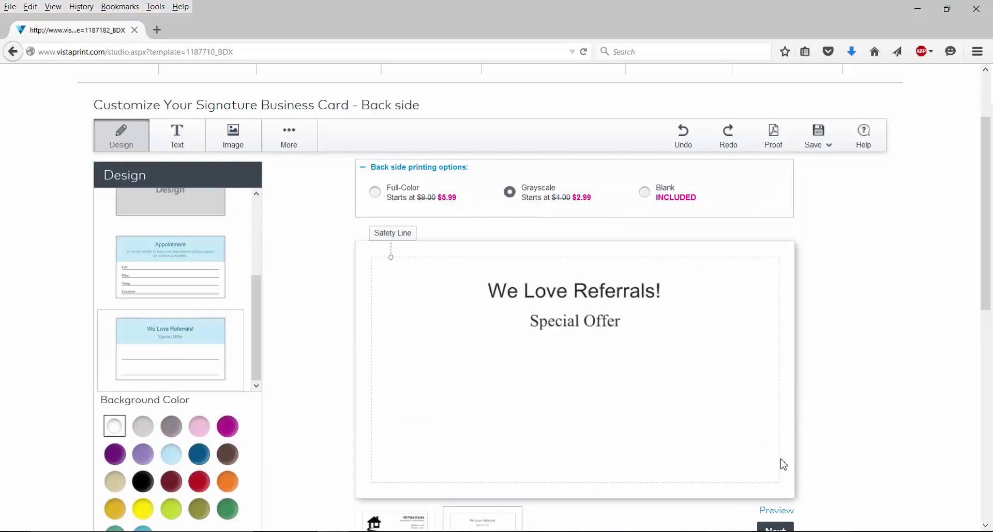
{"action": "scroll", "coordinate": [784, 464], "scroll_direction": "down", "scroll_amount": 4}
{"action": "left_click", "coordinate": [781, 323]}
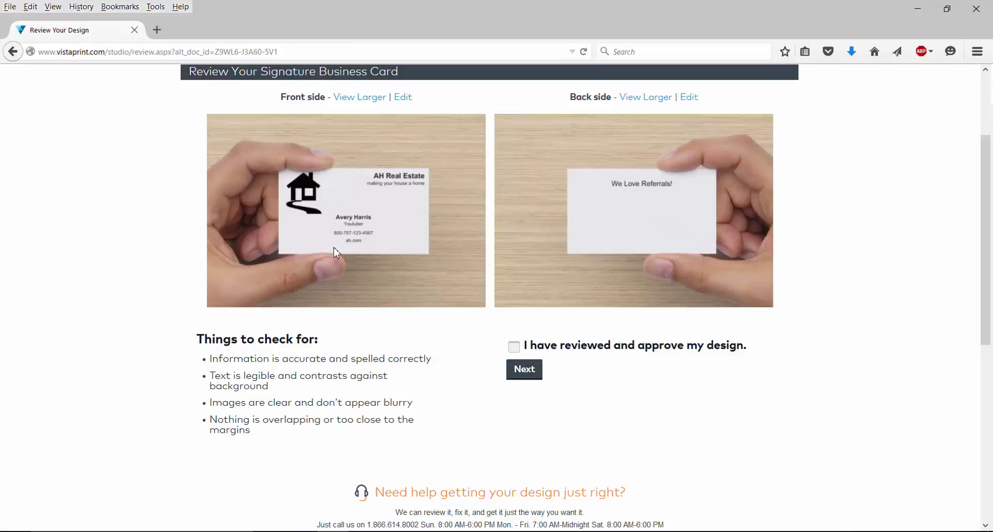
Step: Return to Business Cards and start a new Signature card from the red-banner design
{"action": "key", "text": "alt+Left"}
{"action": "right_click", "coordinate": [13, 51]}
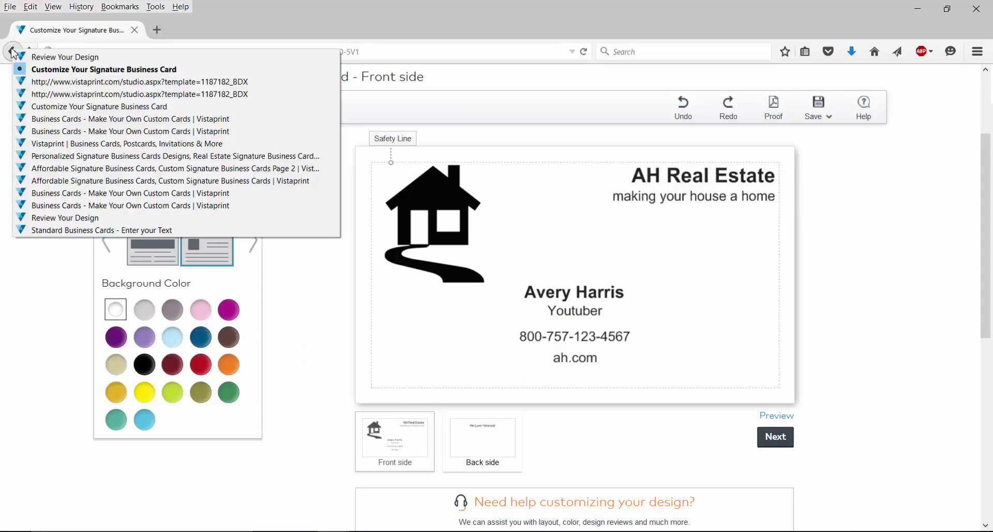
{"action": "left_click", "coordinate": [70, 132]}
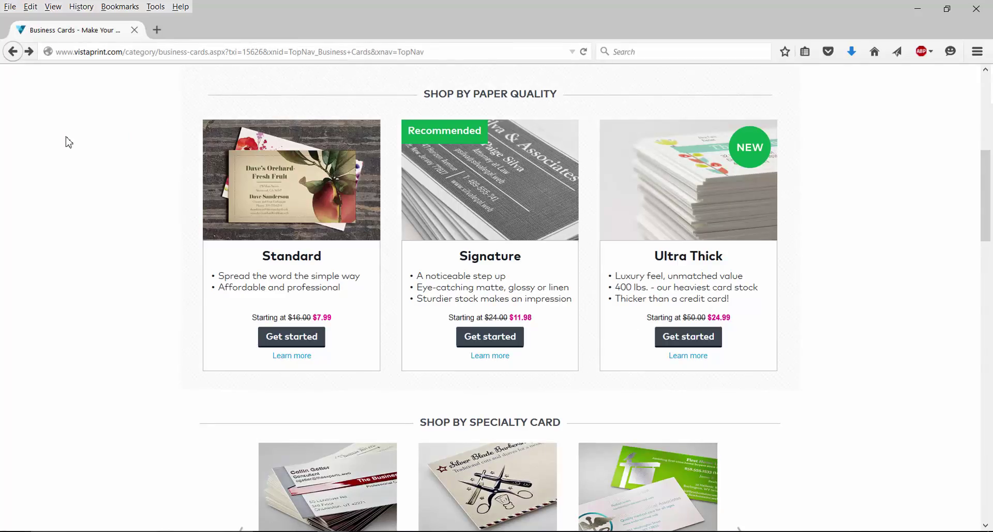
{"action": "left_click", "coordinate": [497, 337]}
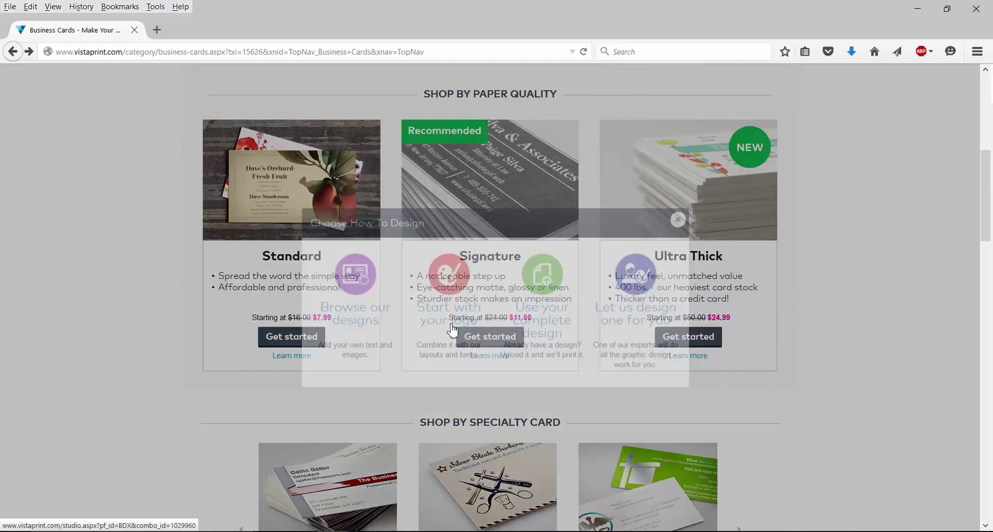
{"action": "left_click", "coordinate": [362, 282]}
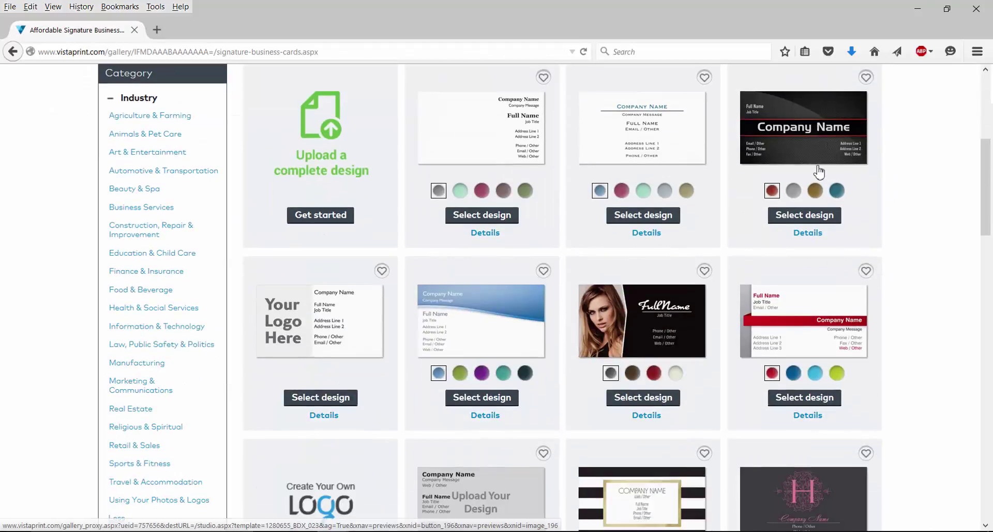
{"action": "scroll", "coordinate": [812, 257], "scroll_direction": "down", "scroll_amount": 3}
{"action": "left_click", "coordinate": [808, 204]}
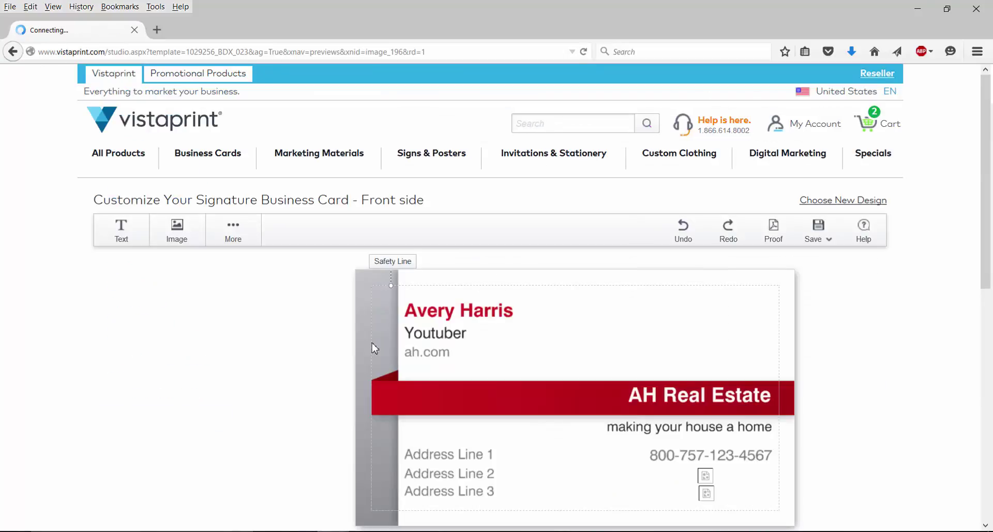
Step: Upload the colourful house icon logo file from the computer into Recent Images
{"action": "scroll", "coordinate": [478, 310], "scroll_direction": "down", "scroll_amount": 5}
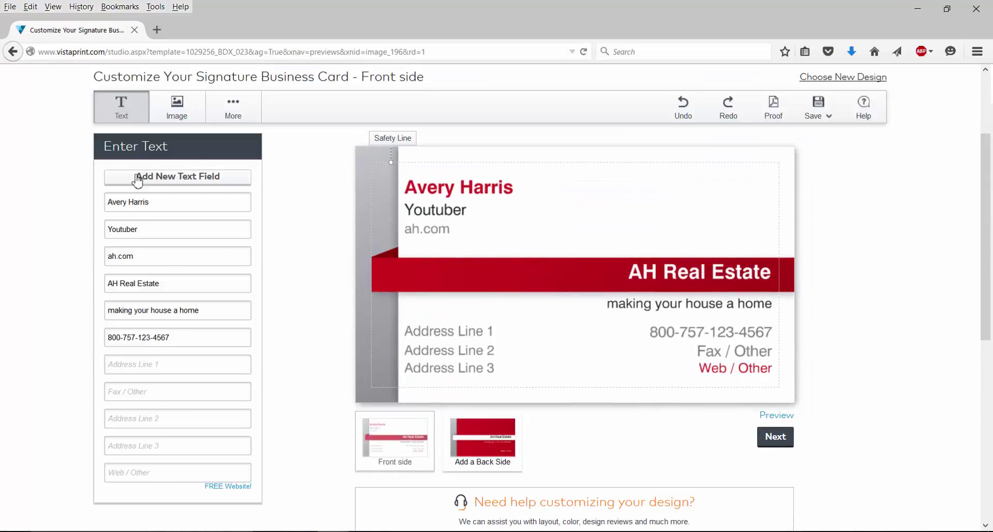
{"action": "left_click", "coordinate": [176, 109]}
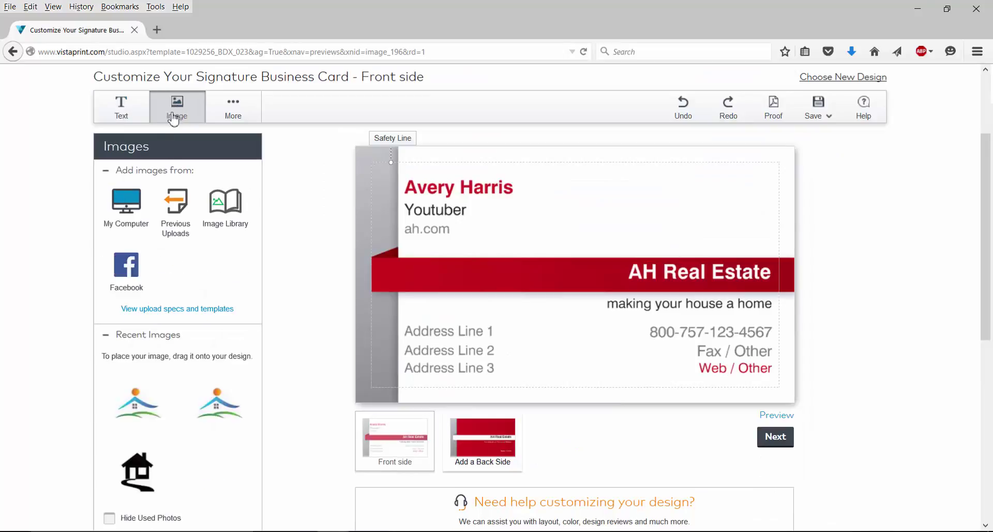
{"action": "left_click", "coordinate": [120, 199]}
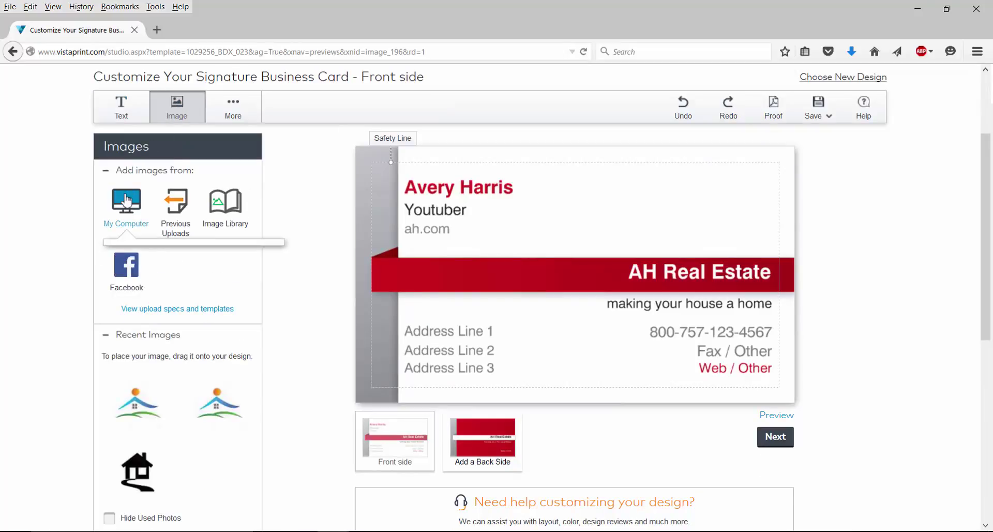
{"action": "left_click", "coordinate": [153, 277]}
{"action": "left_click", "coordinate": [290, 235]}
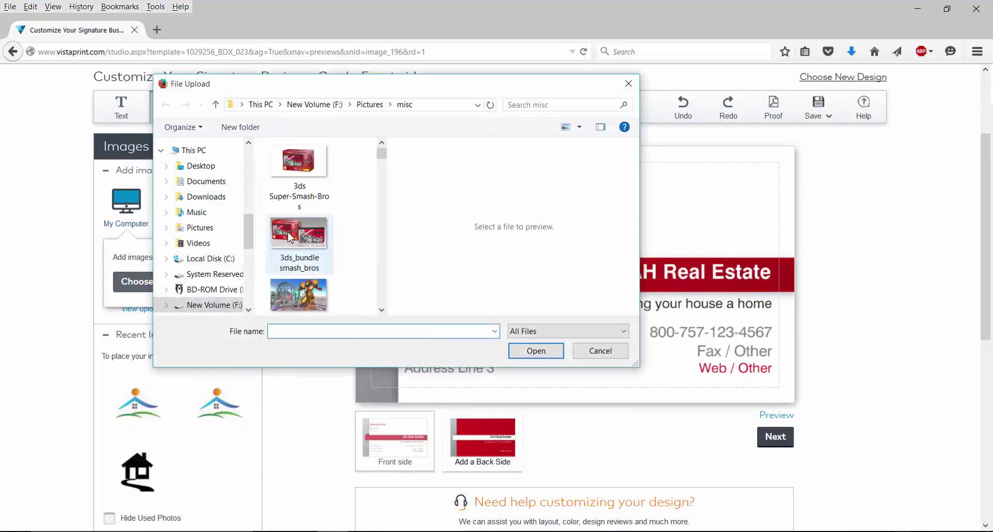
{"action": "scroll", "coordinate": [290, 236], "scroll_direction": "down", "scroll_amount": 2}
{"action": "scroll", "coordinate": [290, 236], "scroll_direction": "down", "scroll_amount": 2}
{"action": "scroll", "coordinate": [290, 235], "scroll_direction": "down", "scroll_amount": 2}
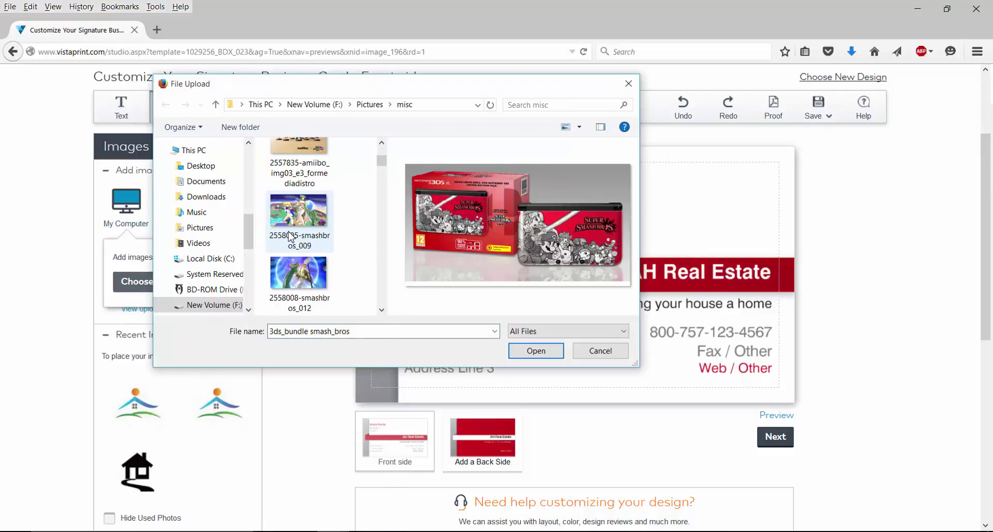
{"action": "scroll", "coordinate": [290, 235], "scroll_direction": "down", "scroll_amount": 2}
{"action": "scroll", "coordinate": [290, 236], "scroll_direction": "down", "scroll_amount": 2}
{"action": "double_click", "coordinate": [288, 165]}
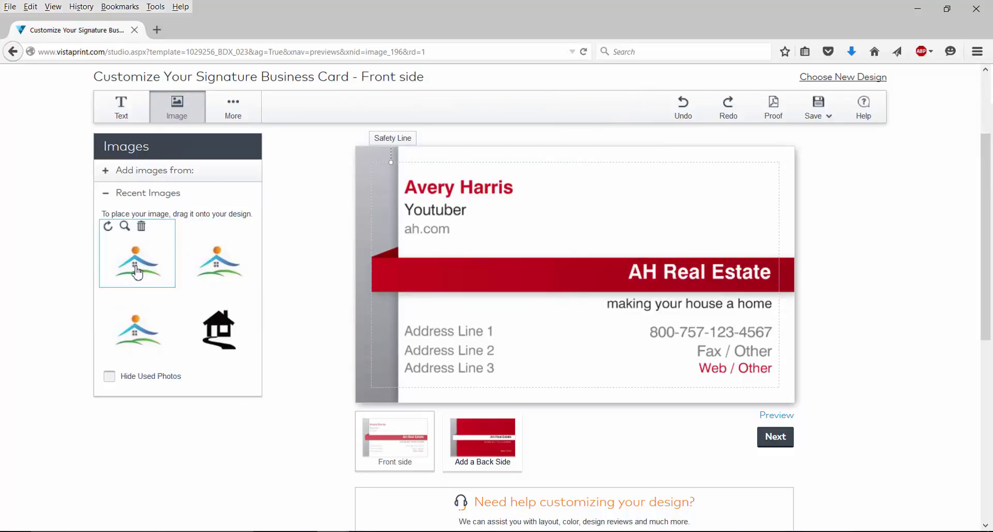
Step: Place the blue house logo at the card's upper right, shrink it, and nudge it toward the banner
{"action": "left_click_drag", "start_coordinate": [137, 267], "coordinate": [715, 210]}
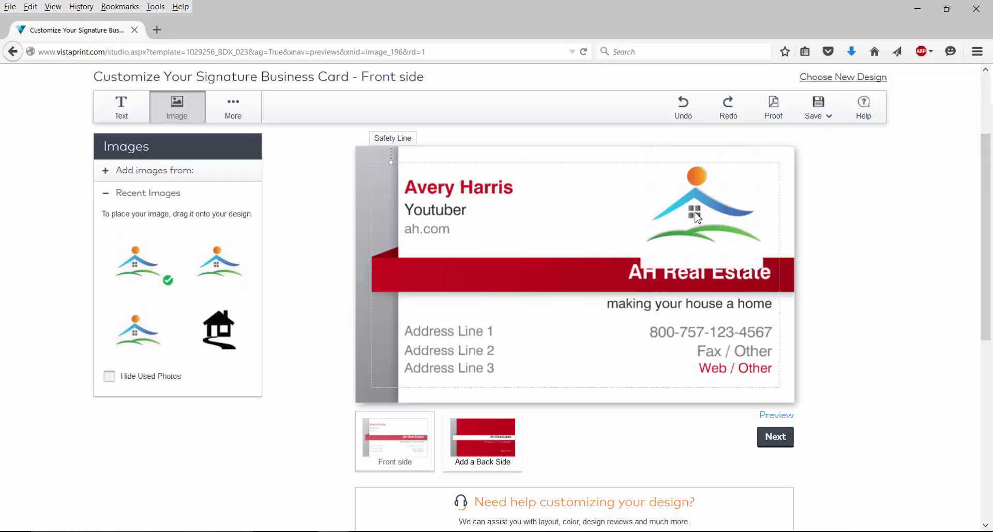
{"action": "left_click", "coordinate": [686, 241]}
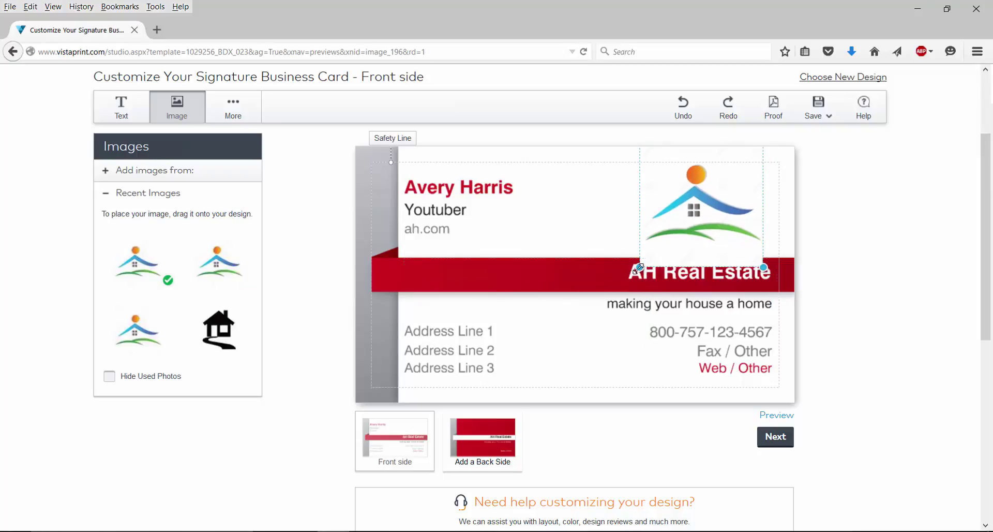
{"action": "left_click_drag", "start_coordinate": [640, 267], "coordinate": [657, 250]}
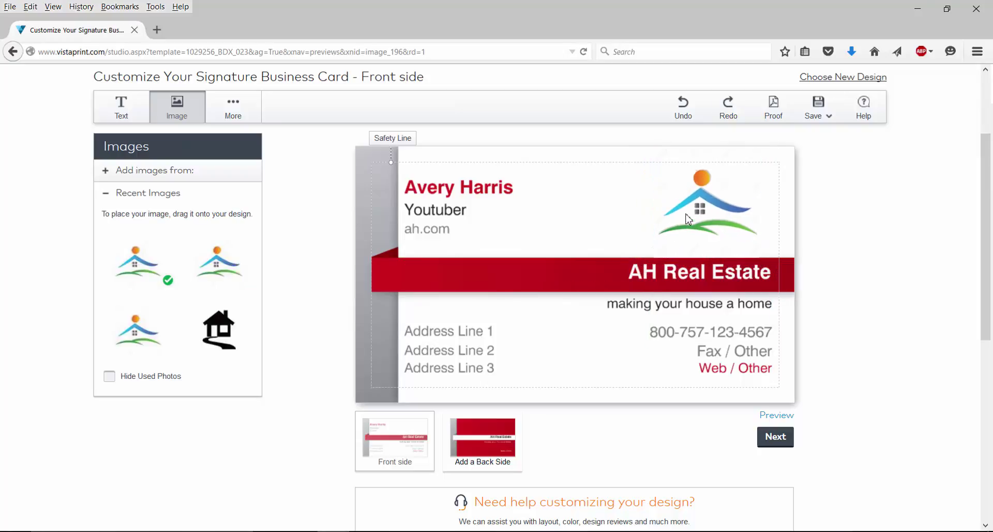
{"action": "left_click_drag", "start_coordinate": [694, 212], "coordinate": [686, 220]}
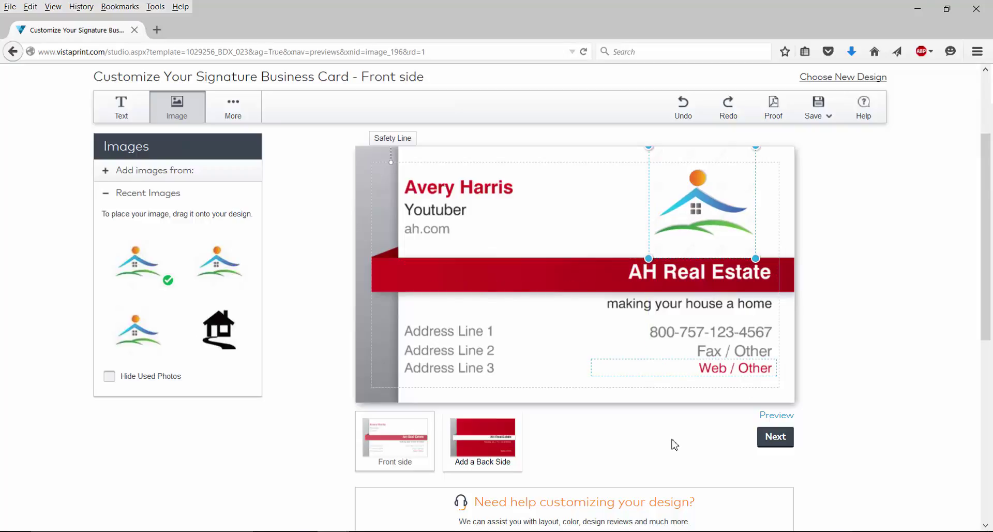
{"action": "left_click", "coordinate": [640, 434]}
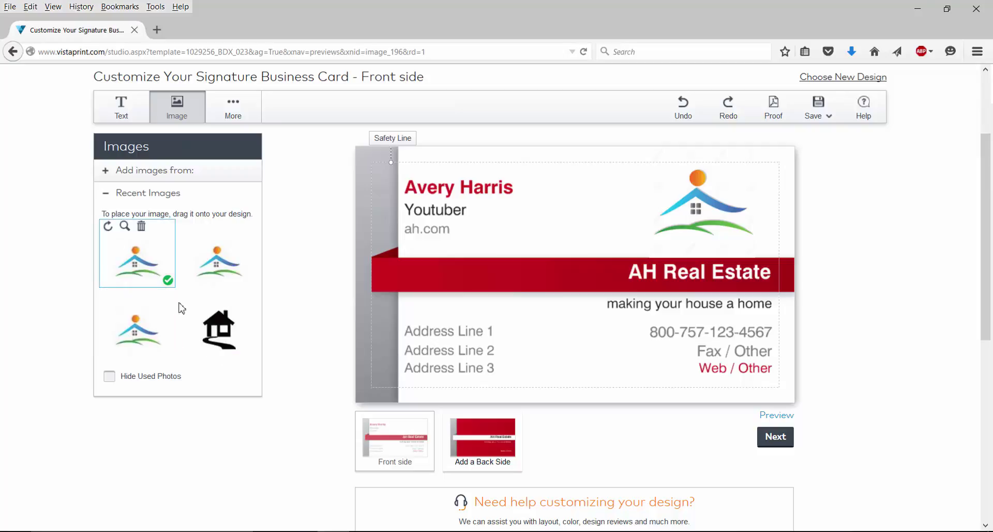
{"action": "mouse_move", "coordinate": [218, 329]}
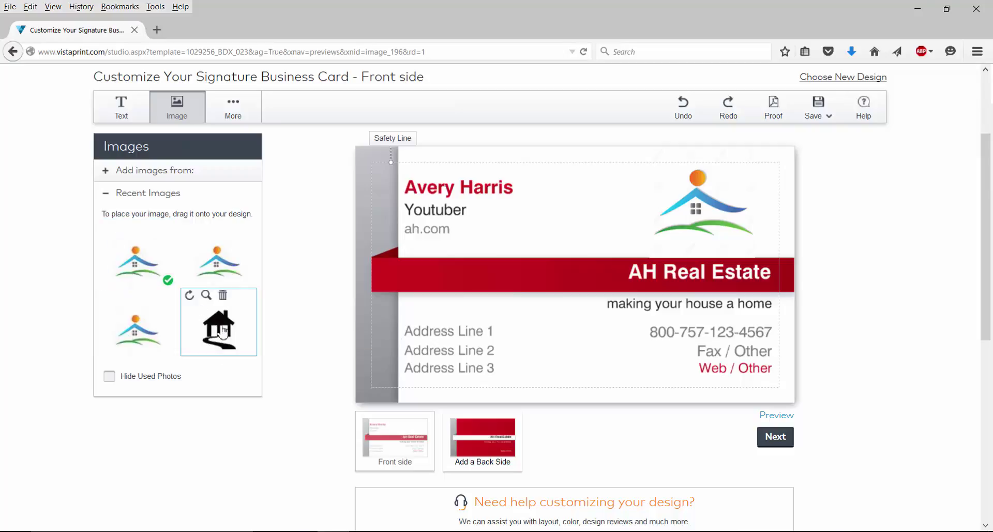
Step: Add the black house image, shrink it, and move it between the name and blue logo
{"action": "left_click_drag", "start_coordinate": [224, 333], "coordinate": [582, 357]}
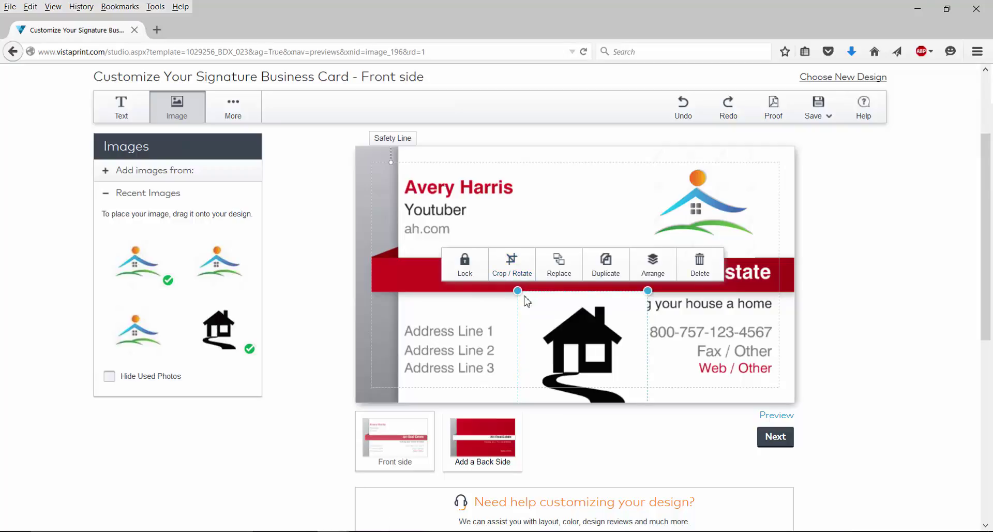
{"action": "left_click_drag", "start_coordinate": [524, 297], "coordinate": [539, 311]}
{"action": "left_click_drag", "start_coordinate": [602, 379], "coordinate": [593, 224]}
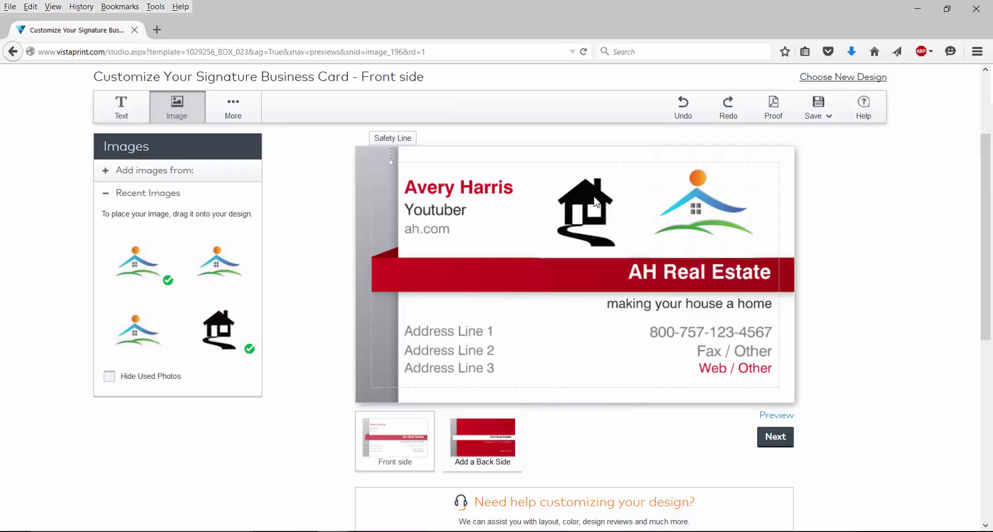
{"action": "left_click", "coordinate": [583, 445]}
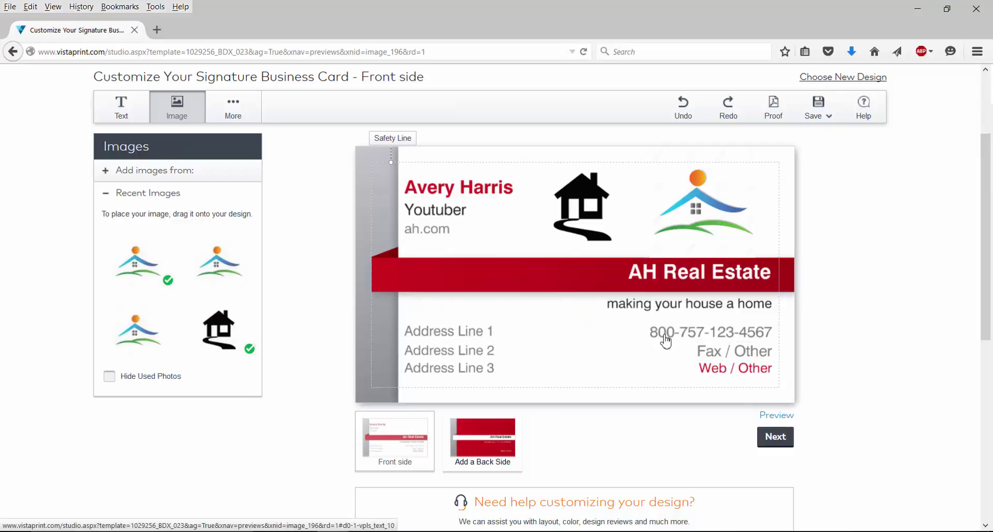
Step: Advance past the red AH Real Estate back side to the Review Your Design page
{"action": "left_click", "coordinate": [776, 437]}
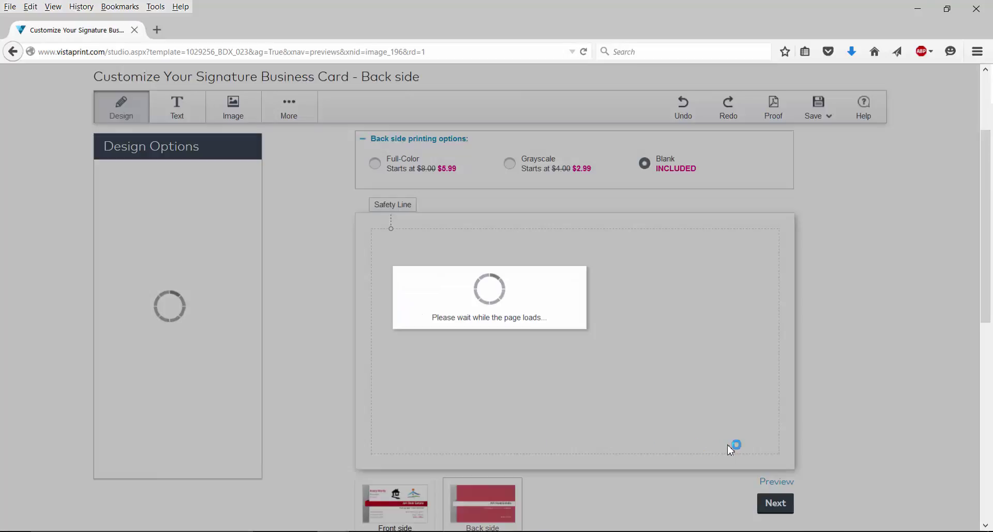
{"action": "scroll", "coordinate": [642, 237], "scroll_direction": "down", "scroll_amount": 3}
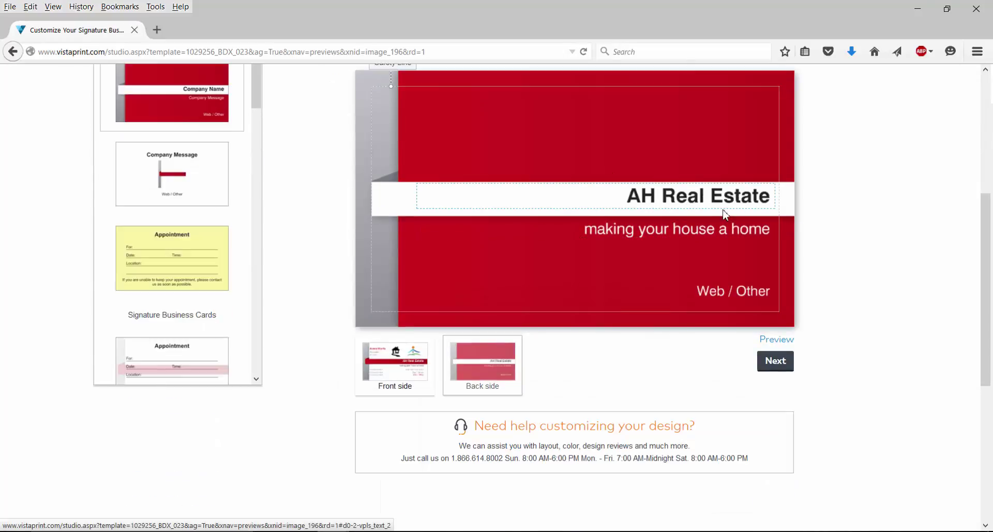
{"action": "left_click", "coordinate": [771, 362]}
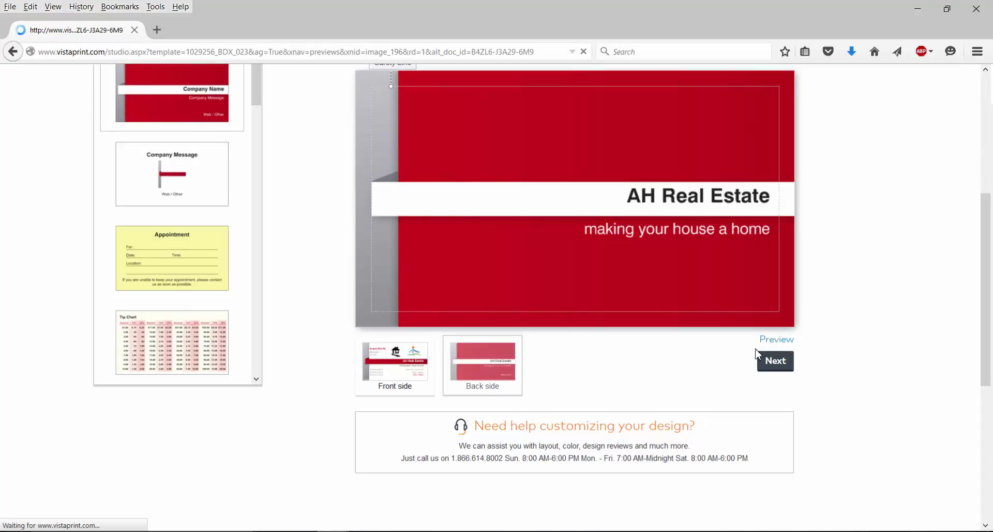
{"action": "scroll", "coordinate": [160, 235], "scroll_direction": "down", "scroll_amount": 2}
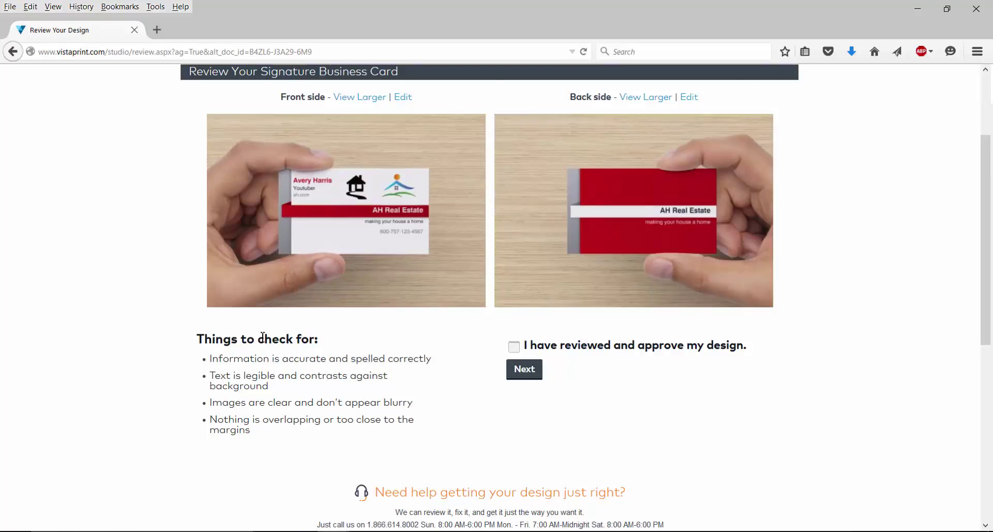
{"action": "scroll", "coordinate": [477, 419], "scroll_direction": "up", "scroll_amount": 1}
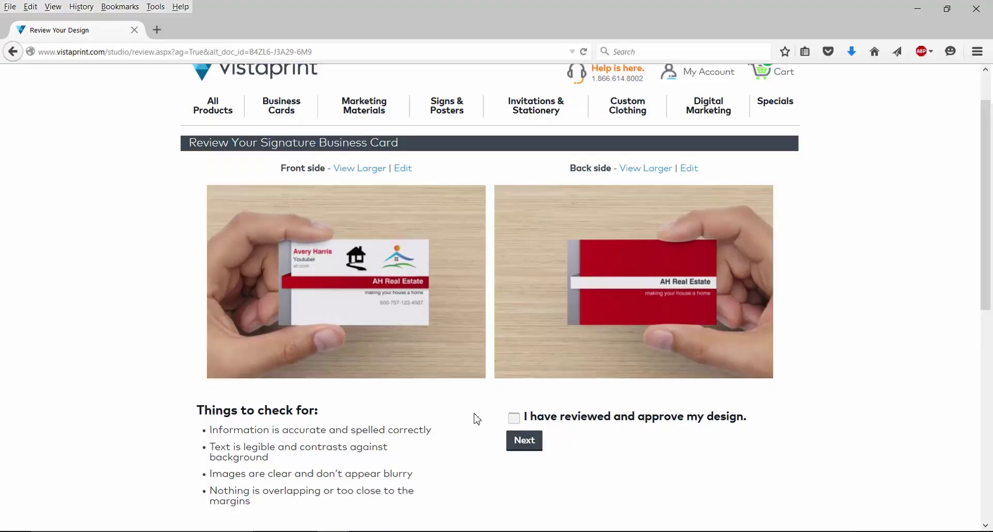